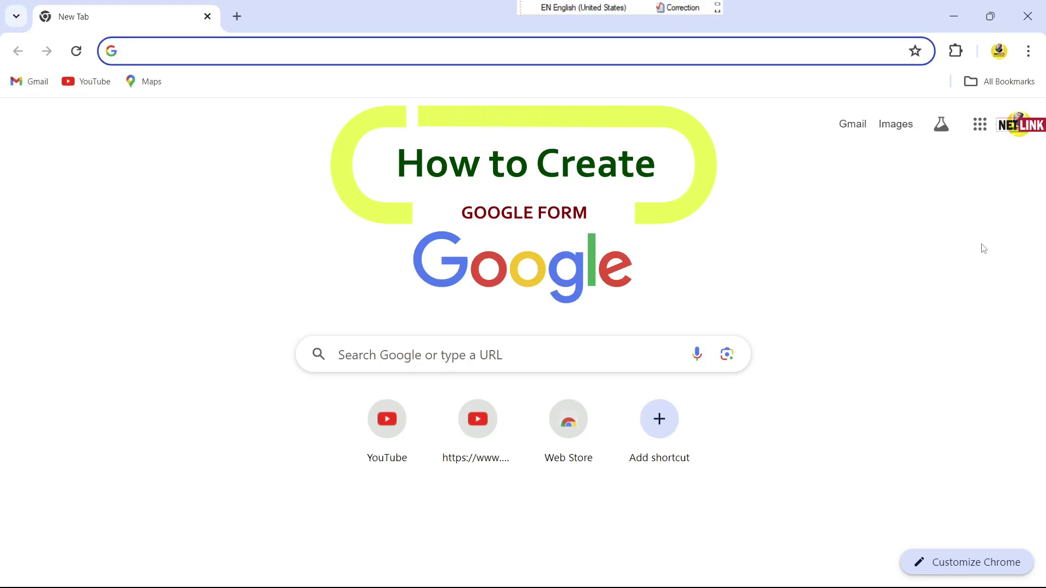
- Open Google Forms from the Google apps launcher
{"action": "left_click", "coordinate": [979, 126]}
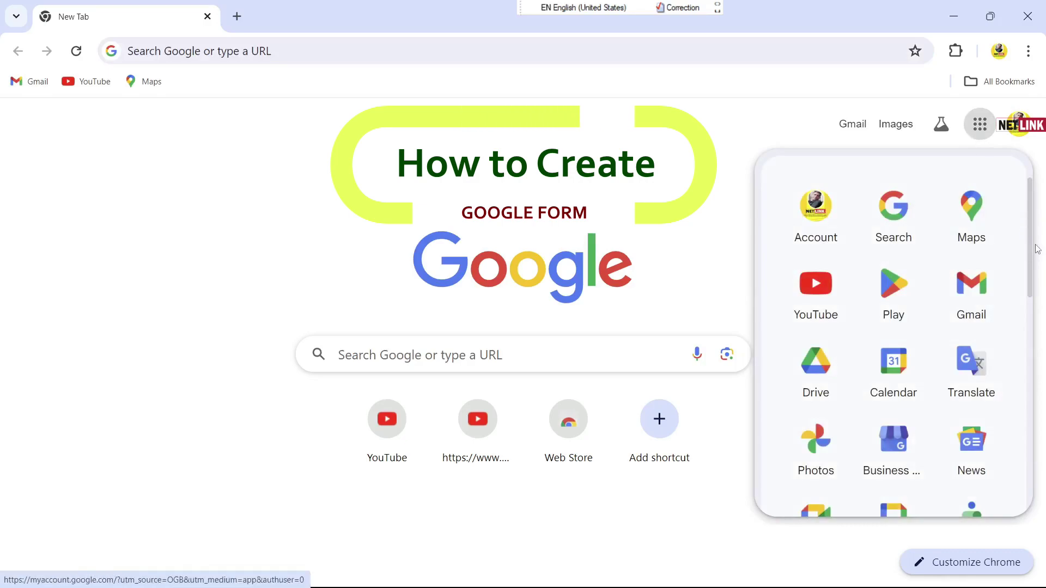
{"action": "left_click_drag", "start_coordinate": [1028, 256], "coordinate": [1026, 229]}
{"action": "scroll", "coordinate": [1009, 385], "scroll_direction": "down", "scroll_amount": 10}
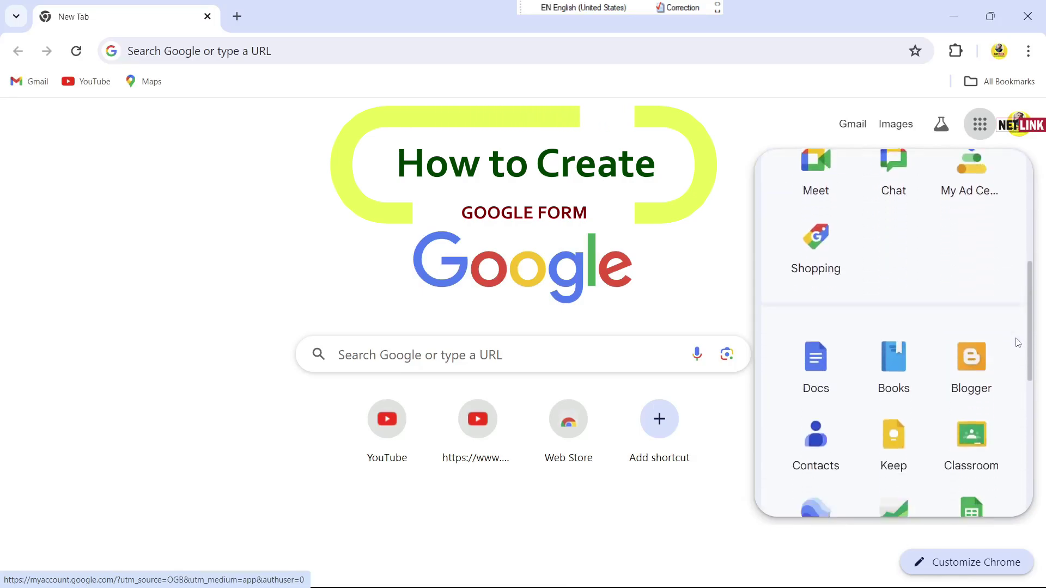
{"action": "scroll", "coordinate": [1008, 435], "scroll_direction": "down", "scroll_amount": 1}
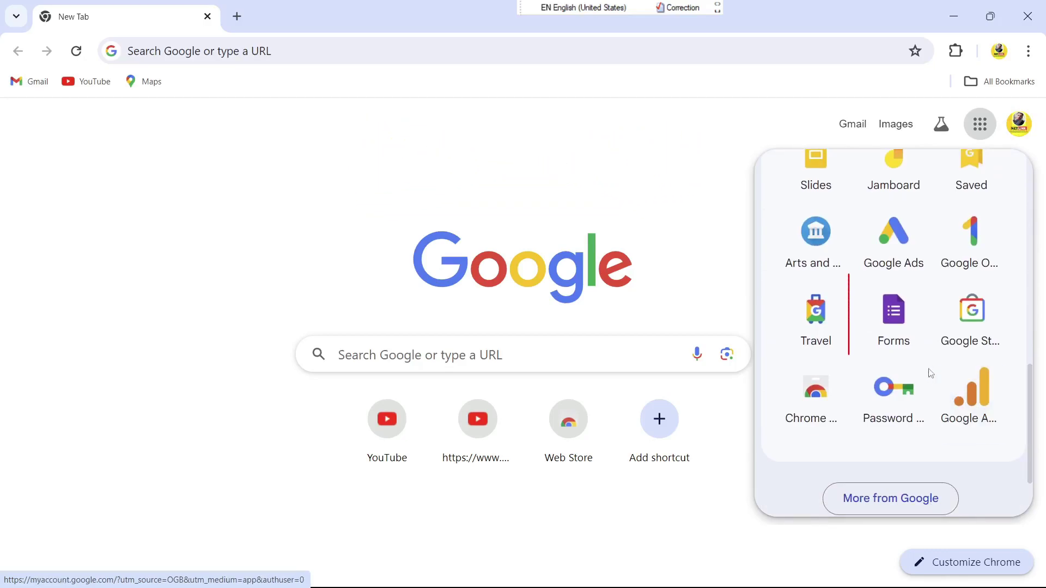
{"action": "left_click", "coordinate": [893, 328]}
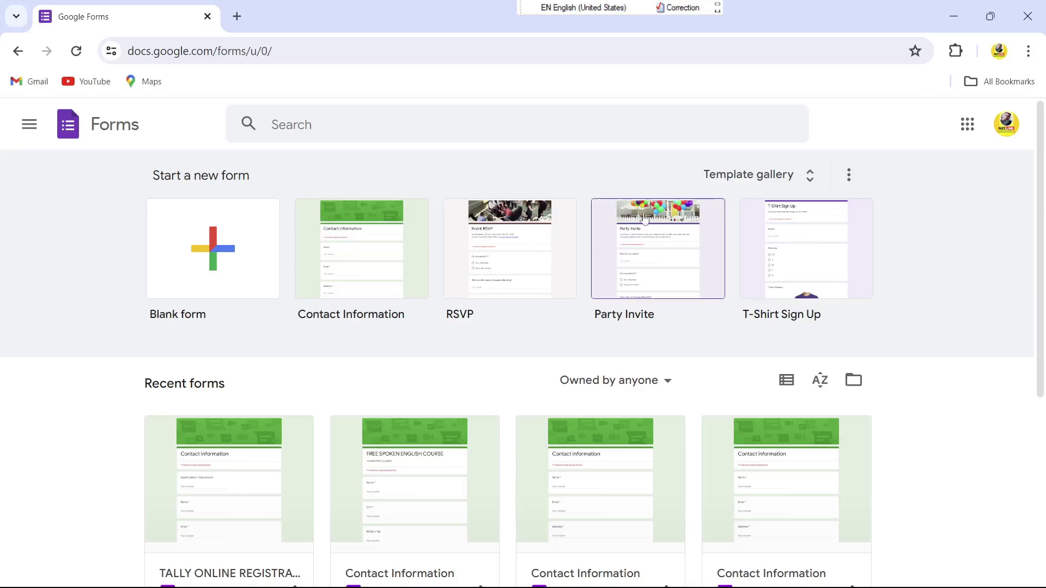
- Create a form from the Contact Information template in the template gallery
{"action": "left_click", "coordinate": [793, 185]}
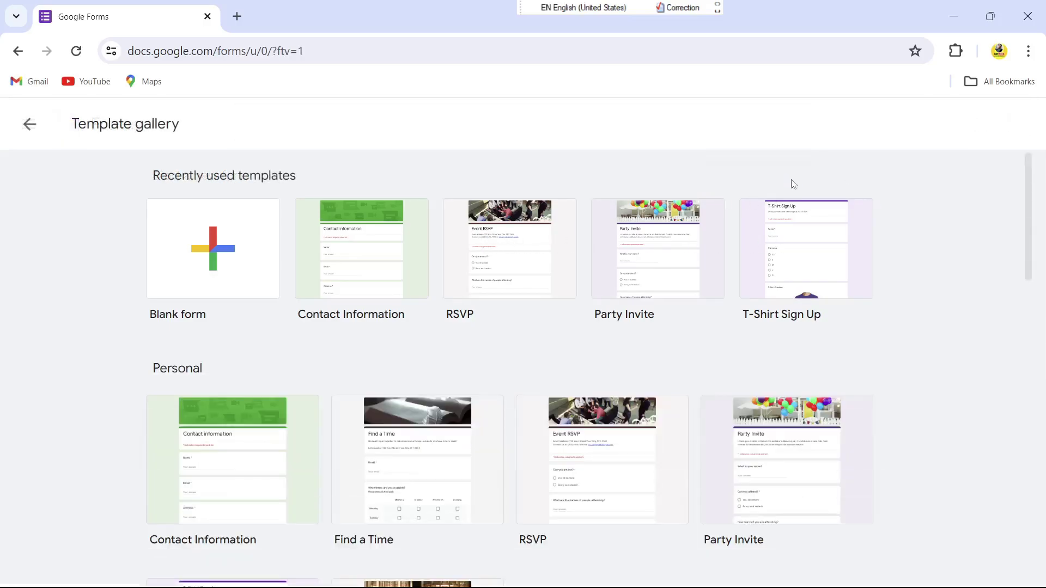
{"action": "scroll", "coordinate": [787, 299], "scroll_direction": "down", "scroll_amount": 3}
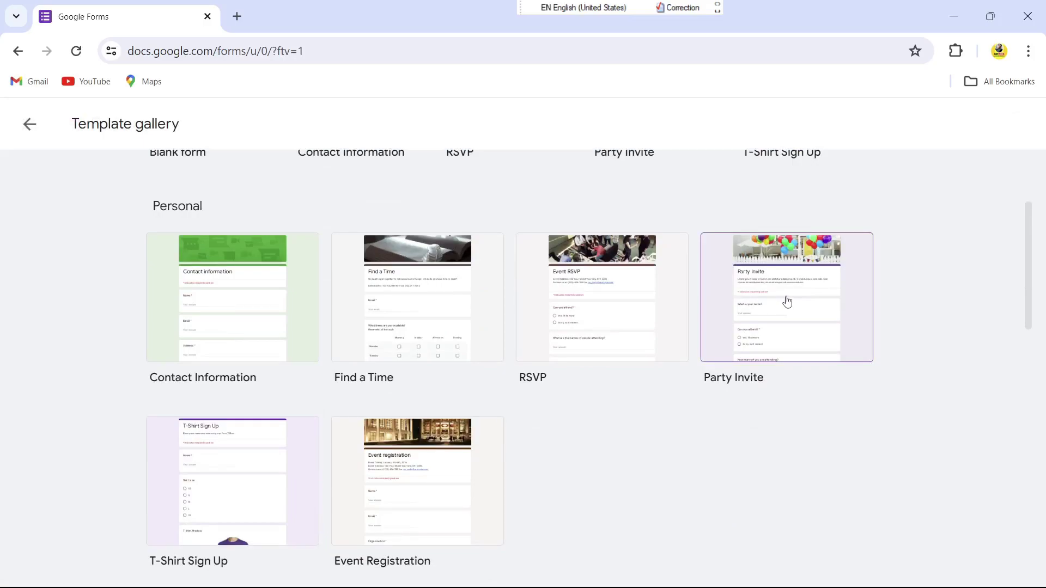
{"action": "left_click", "coordinate": [283, 493]}
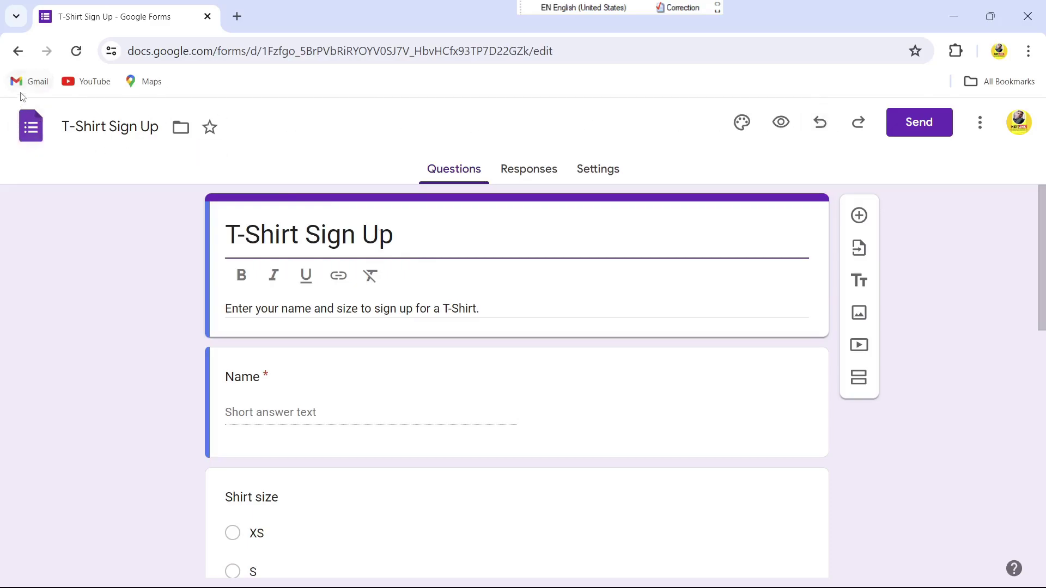
{"action": "left_click", "coordinate": [17, 53]}
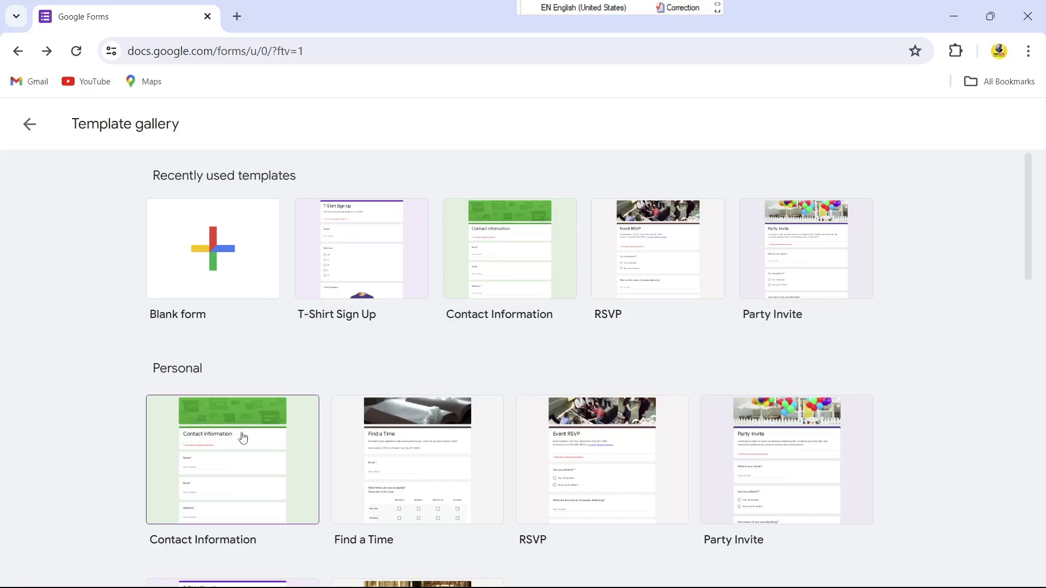
{"action": "left_click", "coordinate": [239, 433]}
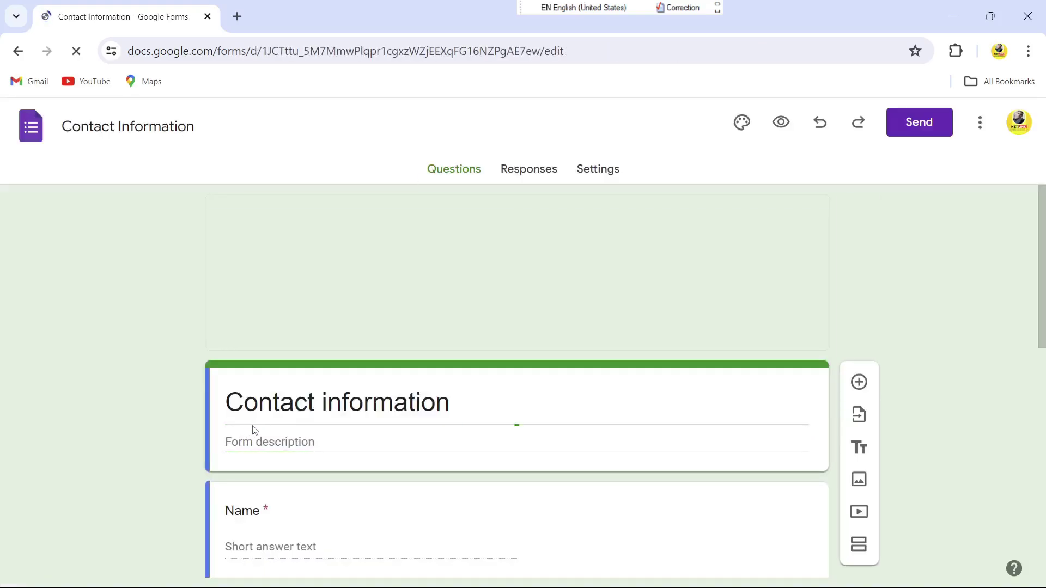
- Change the form title to "Contact information For Students and Customer"
{"action": "scroll", "coordinate": [472, 398], "scroll_direction": "down", "scroll_amount": 1}
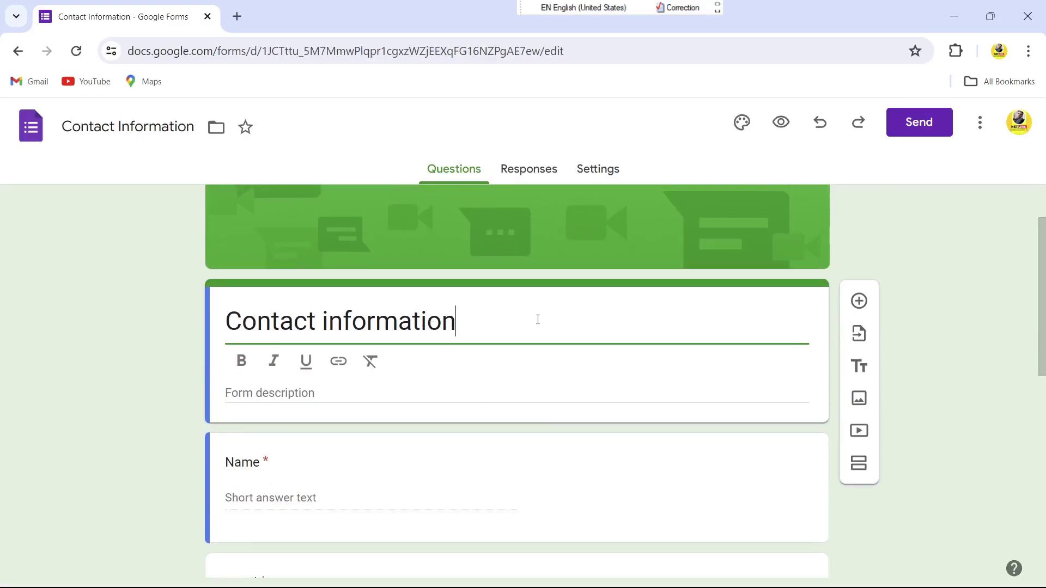
{"action": "type", "text": "FOR"}
{"action": "key", "text": "BackSpace"}
{"action": "key", "text": "BackSpace"}
{"action": "type", "text": "or students "}
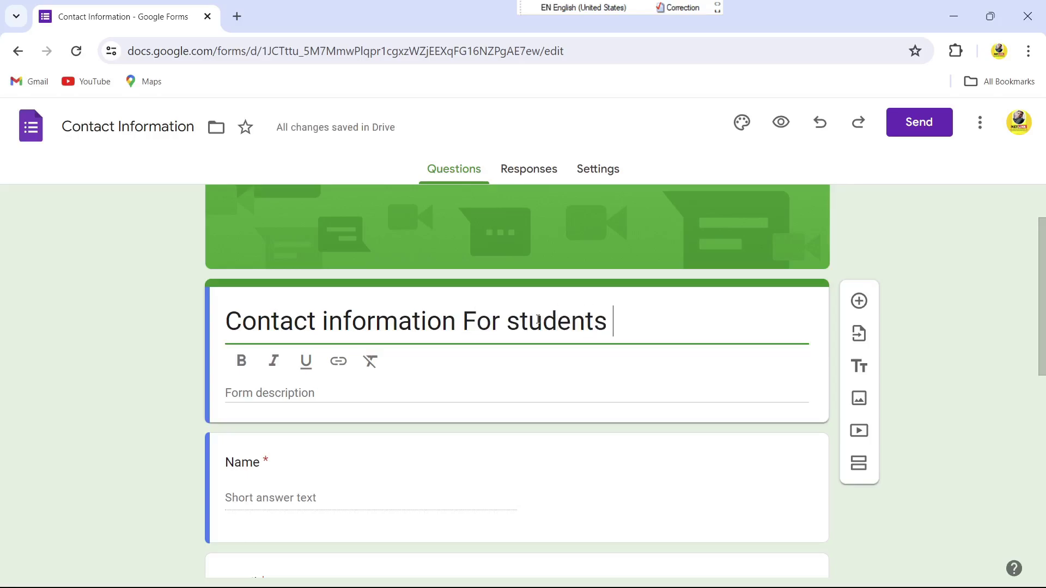
{"action": "type", "text": "and C"}
{"action": "key", "text": "BackSpace"}
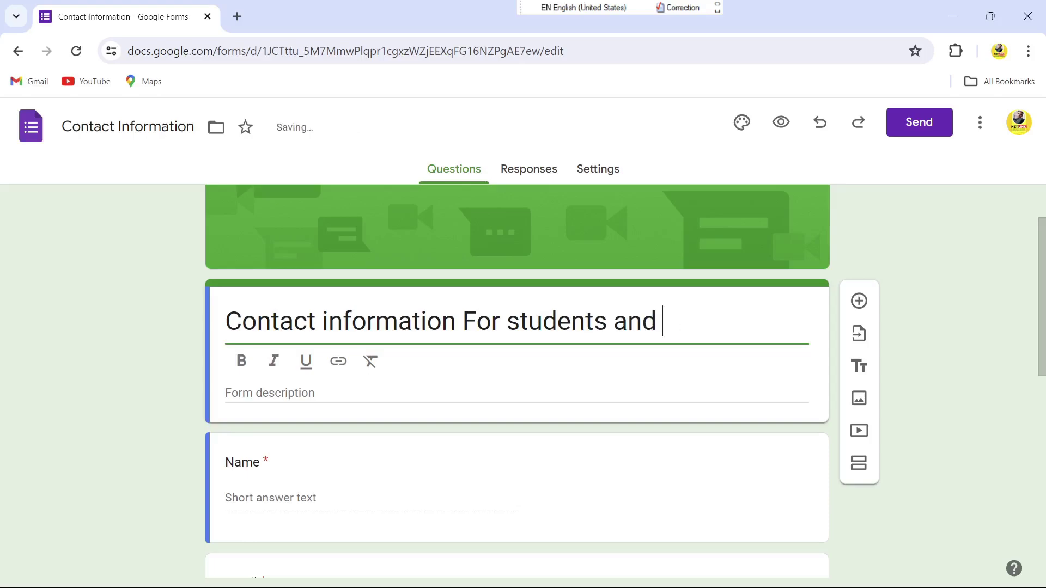
{"action": "type", "text": "Customer"}
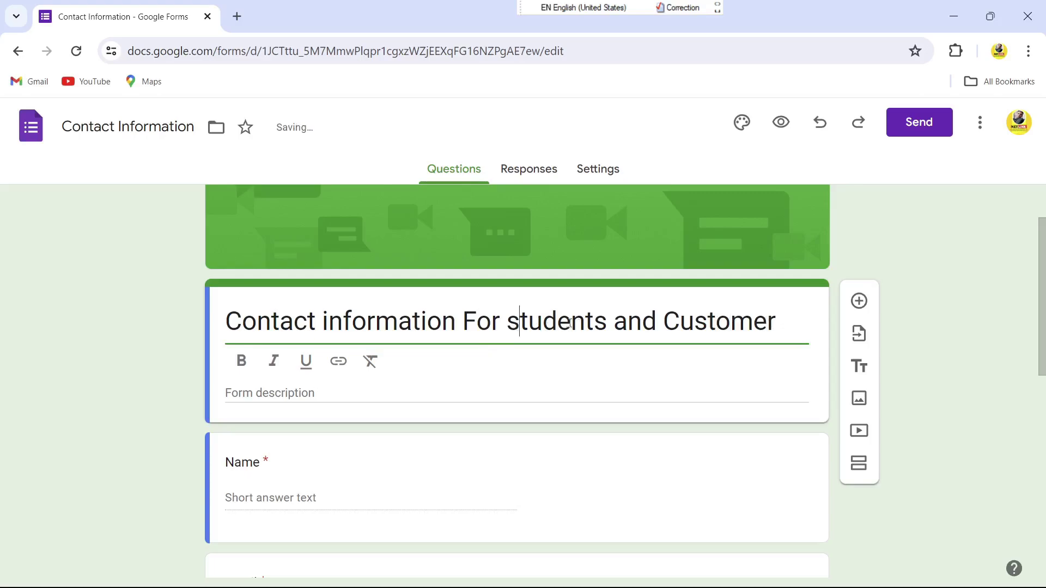
{"action": "key", "text": "BackSpace"}
{"action": "type", "text": "S"}
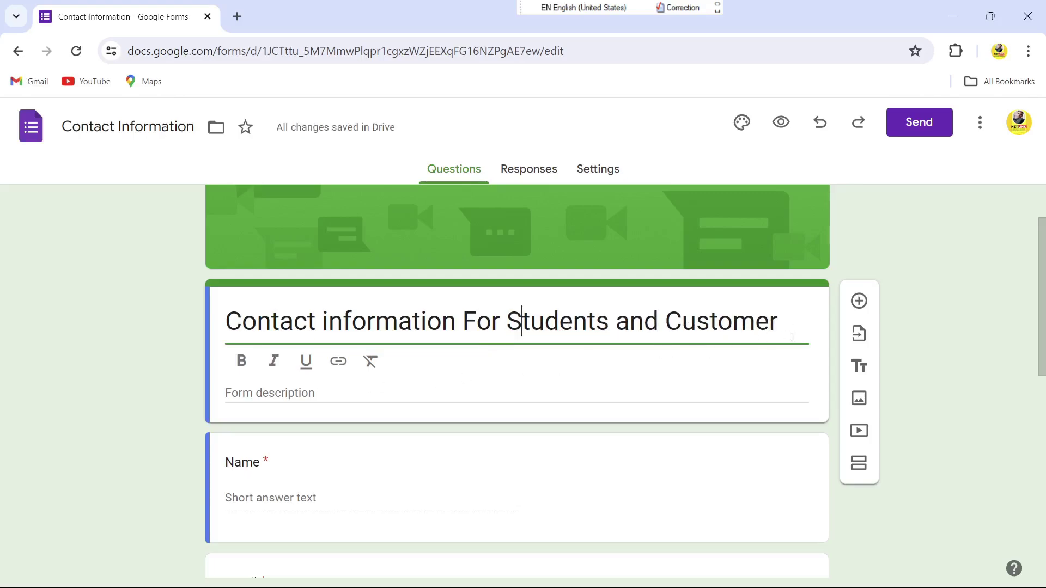
- Add the form description "for Online and Offline Training Registration form", using the spelling suggestion for "Registration"
{"action": "scroll", "coordinate": [681, 365], "scroll_direction": "down", "scroll_amount": 2}
{"action": "left_click", "coordinate": [319, 311]}
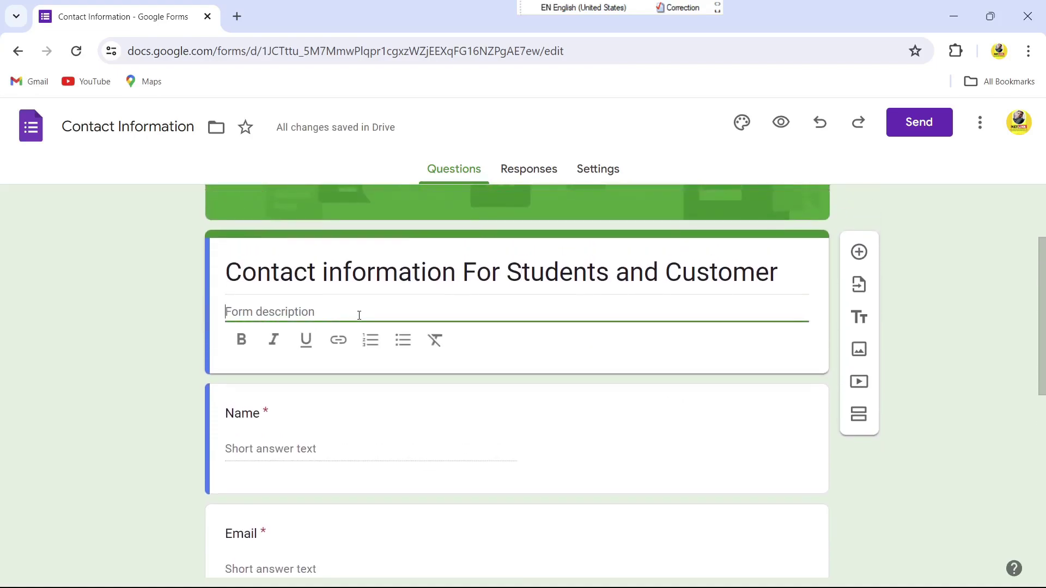
{"action": "type", "text": "for Online and"}
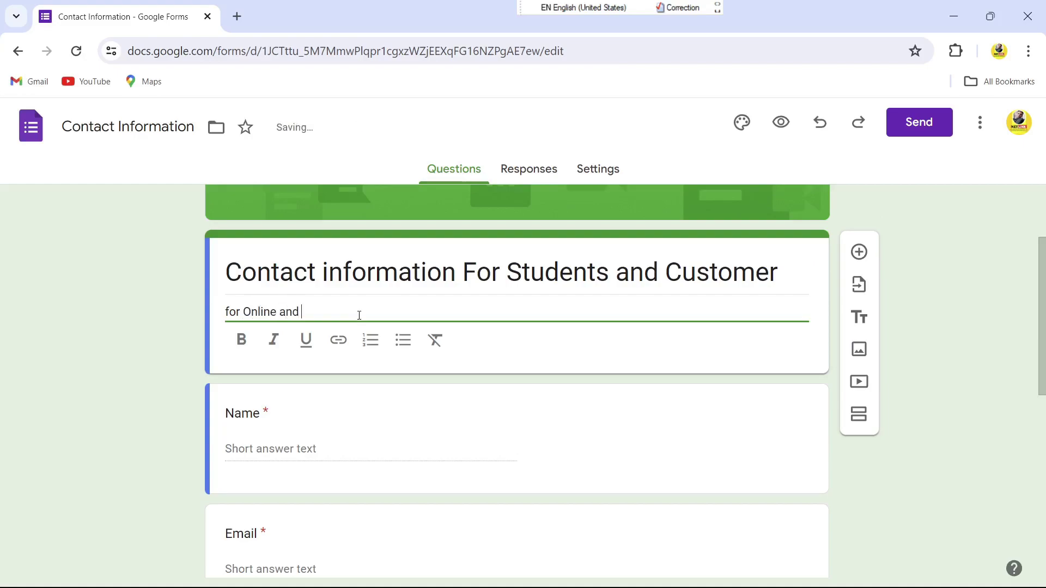
{"action": "type", "text": " Offline Training Reigistraion form"}
{"action": "right_click", "coordinate": [426, 315]}
{"action": "scroll", "coordinate": [426, 315], "scroll_direction": "down", "scroll_amount": 3}
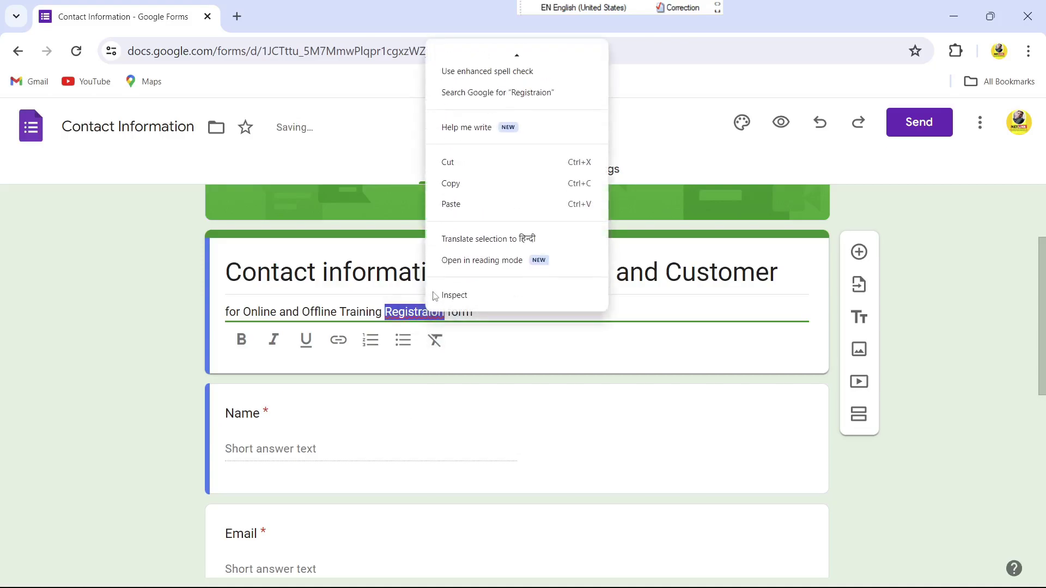
{"action": "right_click", "coordinate": [412, 316]}
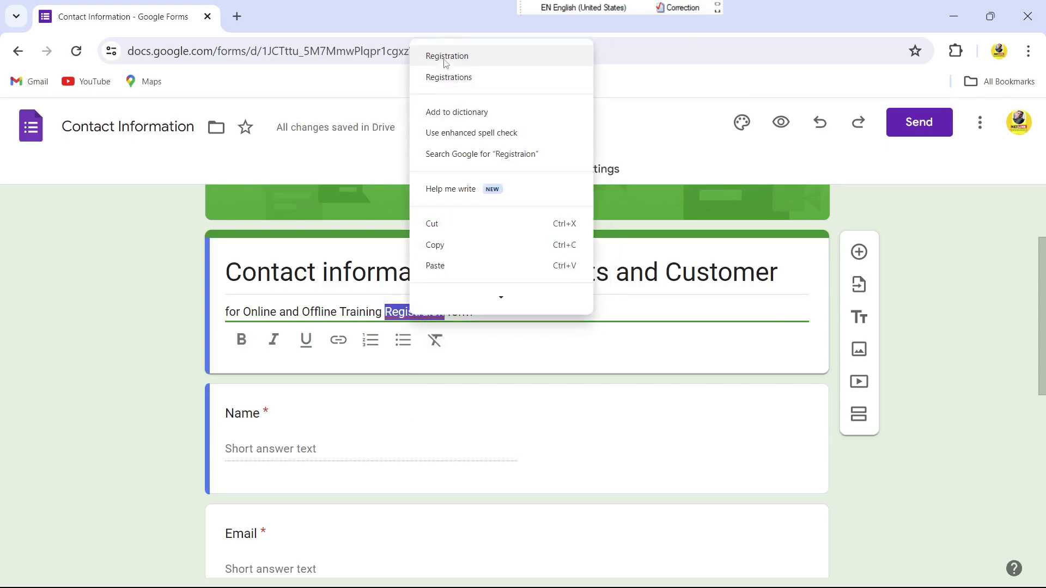
{"action": "left_click", "coordinate": [443, 56]}
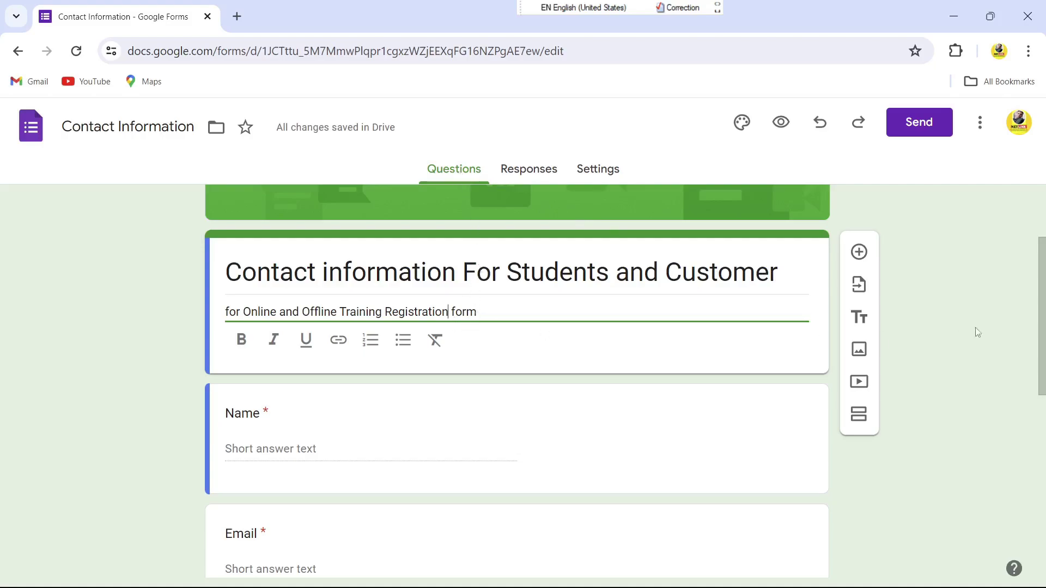
- Make the entire form description bold
{"action": "left_click_drag", "start_coordinate": [1042, 295], "coordinate": [1043, 329]}
{"action": "left_click_drag", "start_coordinate": [479, 233], "coordinate": [224, 233]}
{"action": "left_click", "coordinate": [239, 264]}
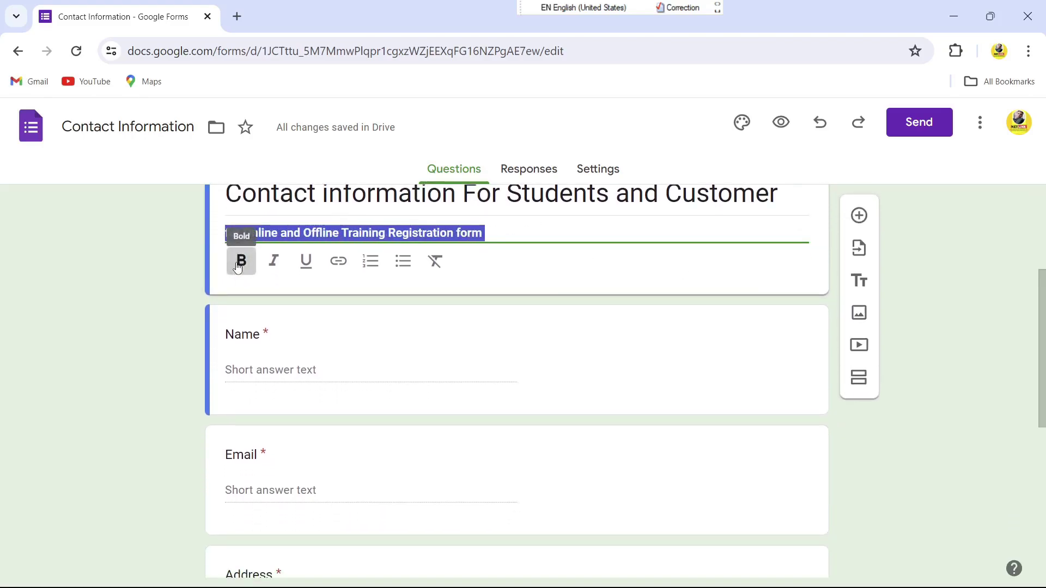
{"action": "left_click", "coordinate": [397, 318]}
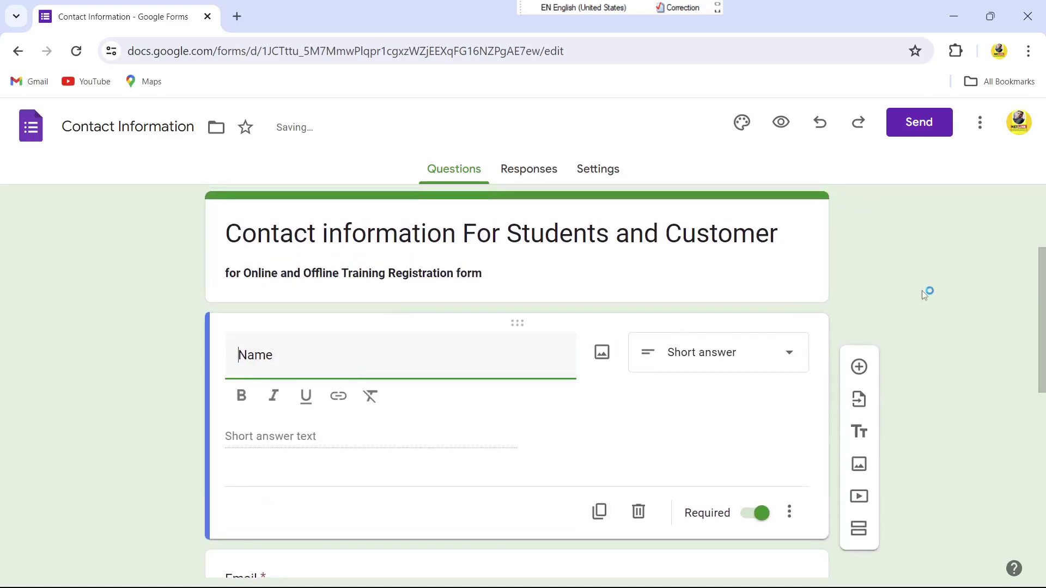
{"action": "left_click", "coordinate": [909, 297]}
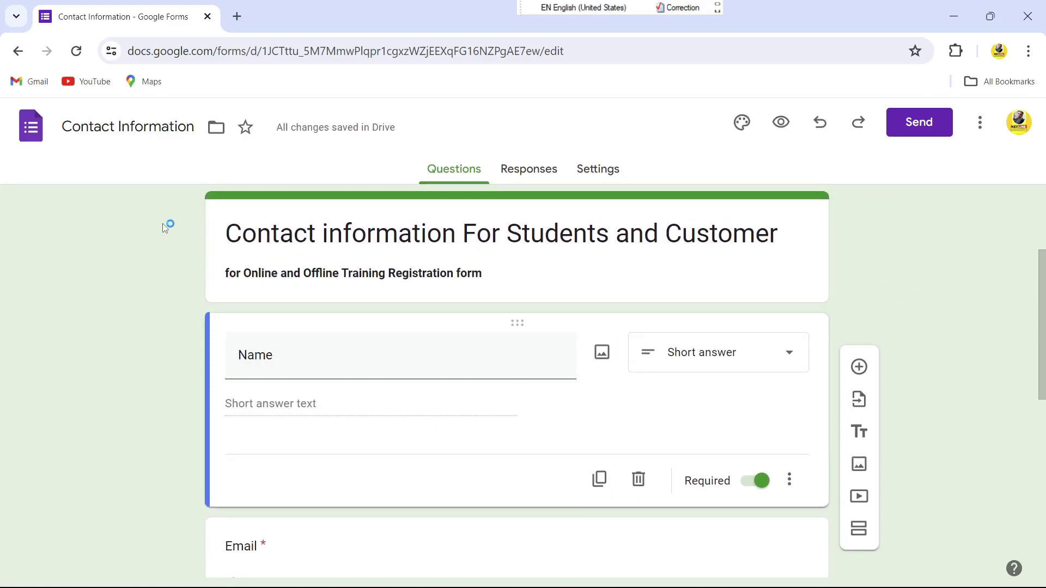
{"action": "triple_click", "coordinate": [479, 274]}
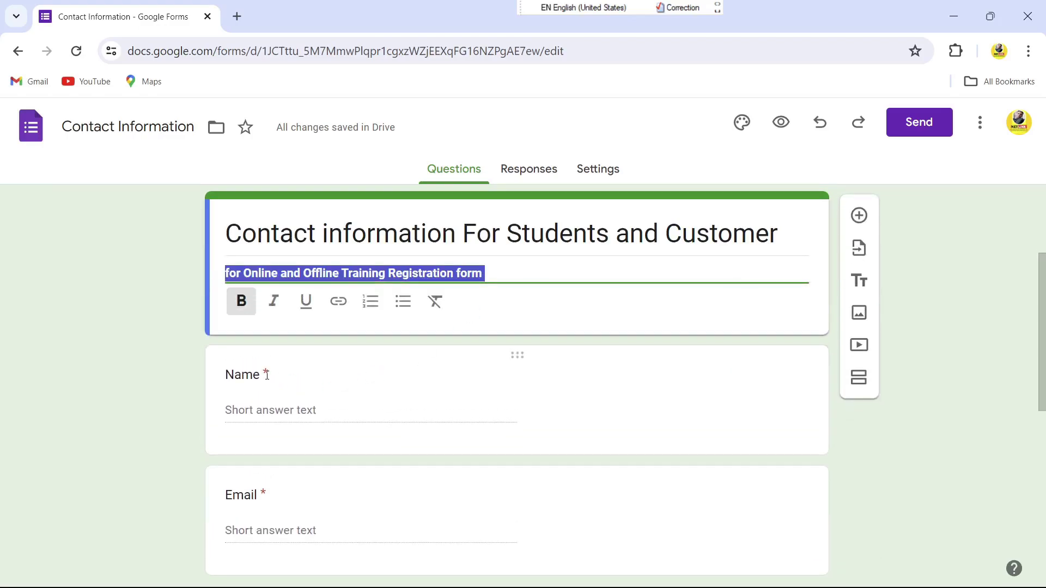
- Delete the Comments question at the end of the form
{"action": "scroll", "coordinate": [252, 317], "scroll_direction": "down", "scroll_amount": 2}
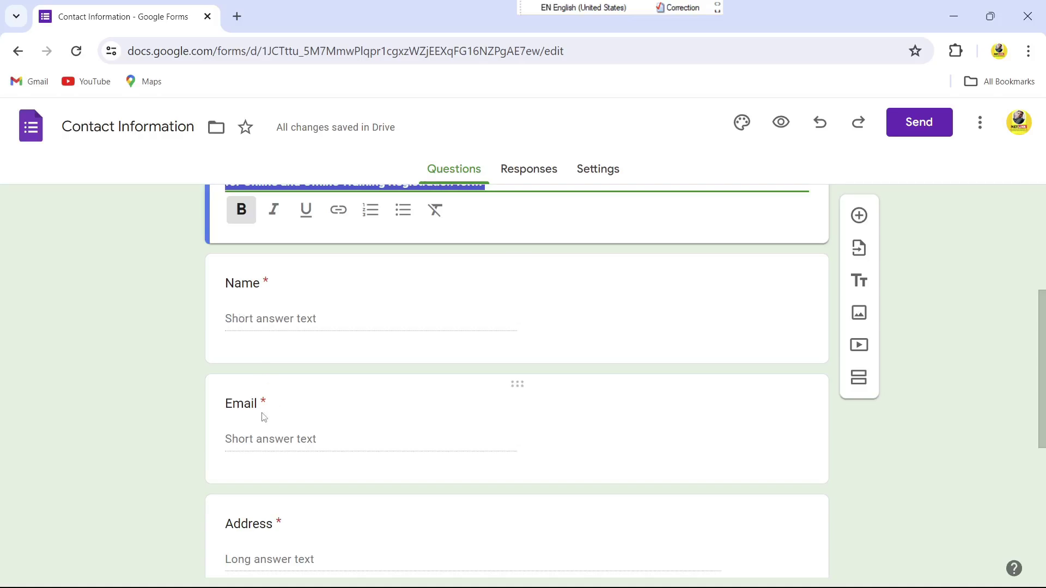
{"action": "left_click", "coordinate": [263, 442]}
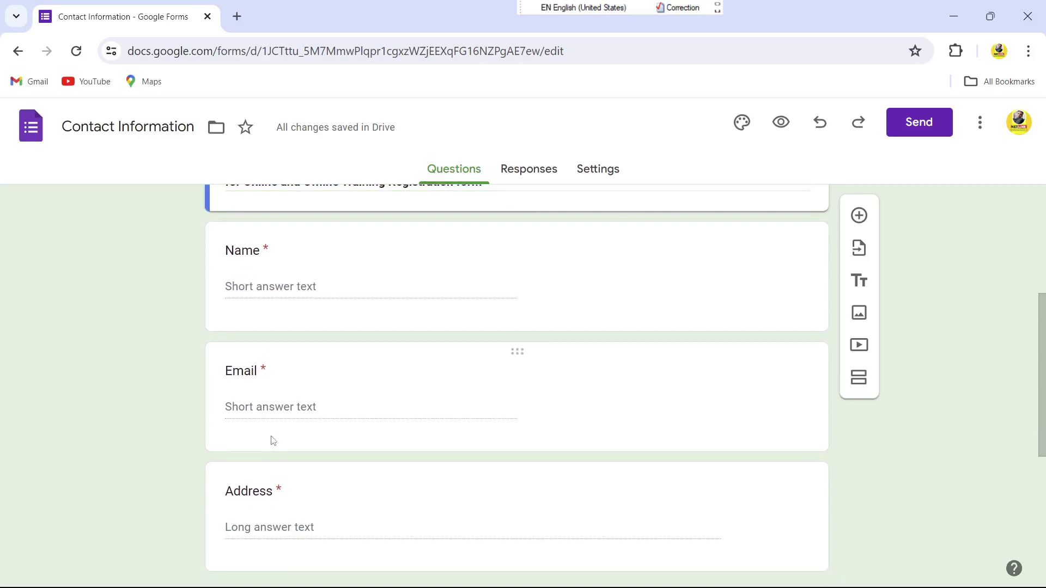
{"action": "scroll", "coordinate": [273, 431], "scroll_direction": "down", "scroll_amount": 2}
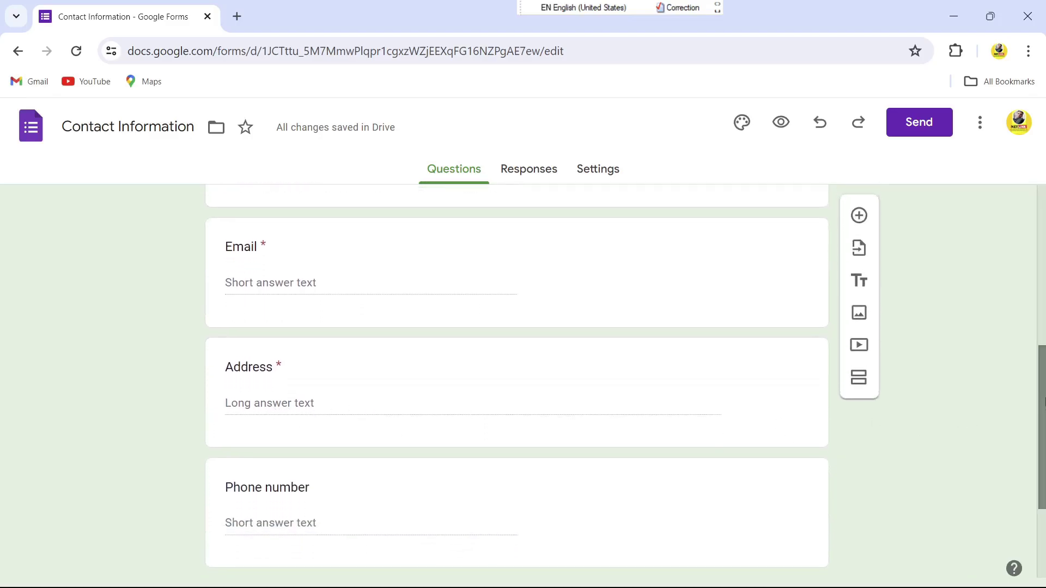
{"action": "left_click_drag", "start_coordinate": [1041, 403], "coordinate": [1042, 447]}
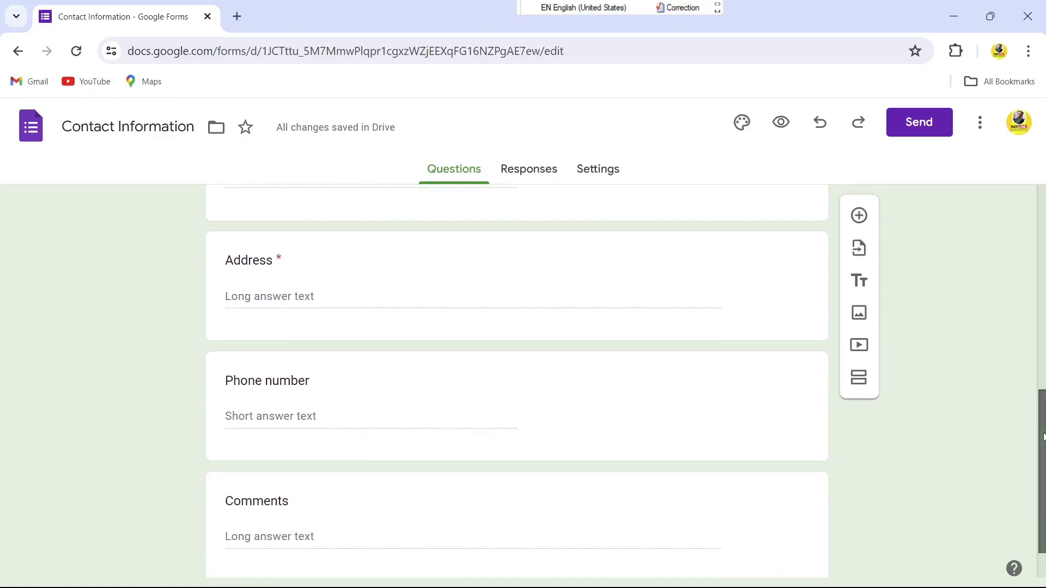
{"action": "left_click_drag", "start_coordinate": [1043, 436], "coordinate": [1044, 461]}
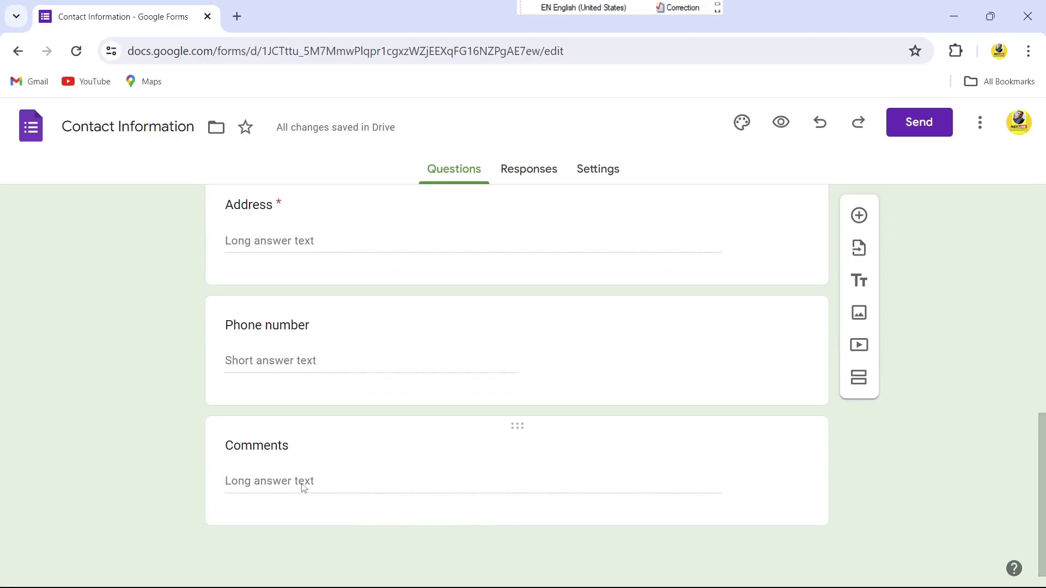
{"action": "left_click", "coordinate": [298, 447]}
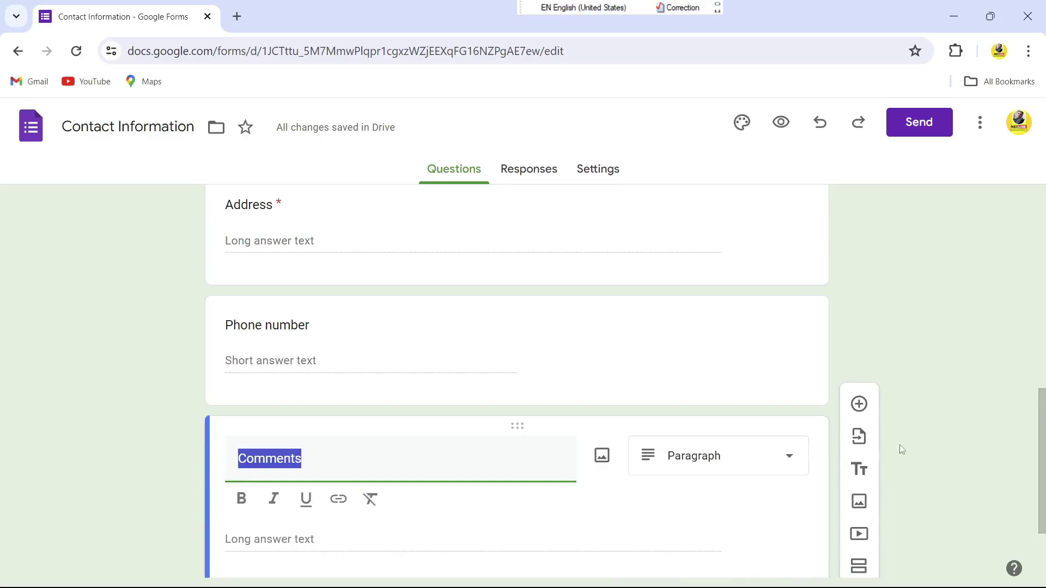
{"action": "left_click_drag", "start_coordinate": [1040, 442], "coordinate": [1038, 492]}
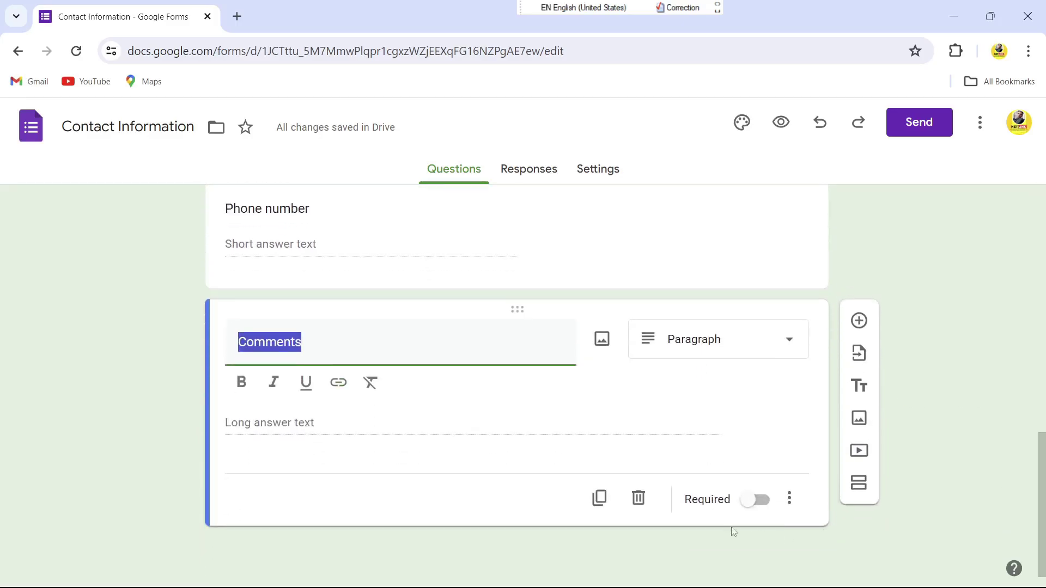
{"action": "left_click", "coordinate": [639, 499]}
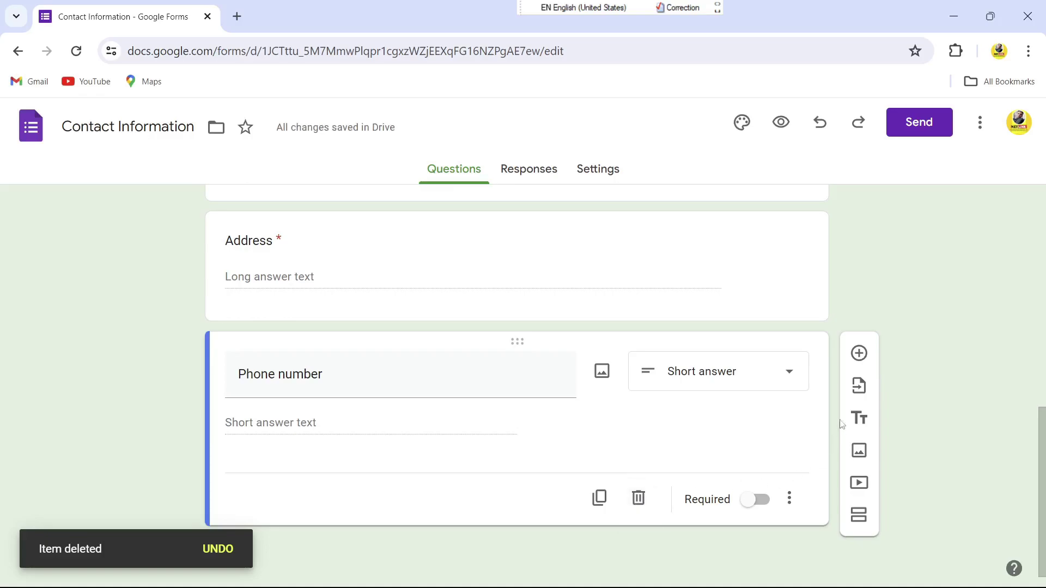
- Add a multiple choice question titled "Education / Qualification" after the Phone number question
{"action": "left_click", "coordinate": [863, 361]}
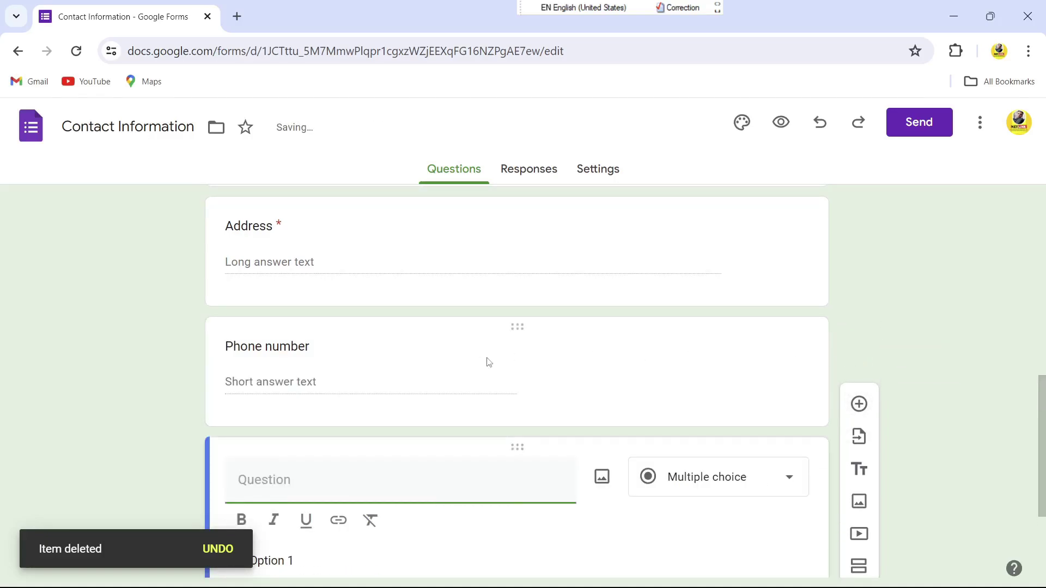
{"action": "type", "text": "Education"}
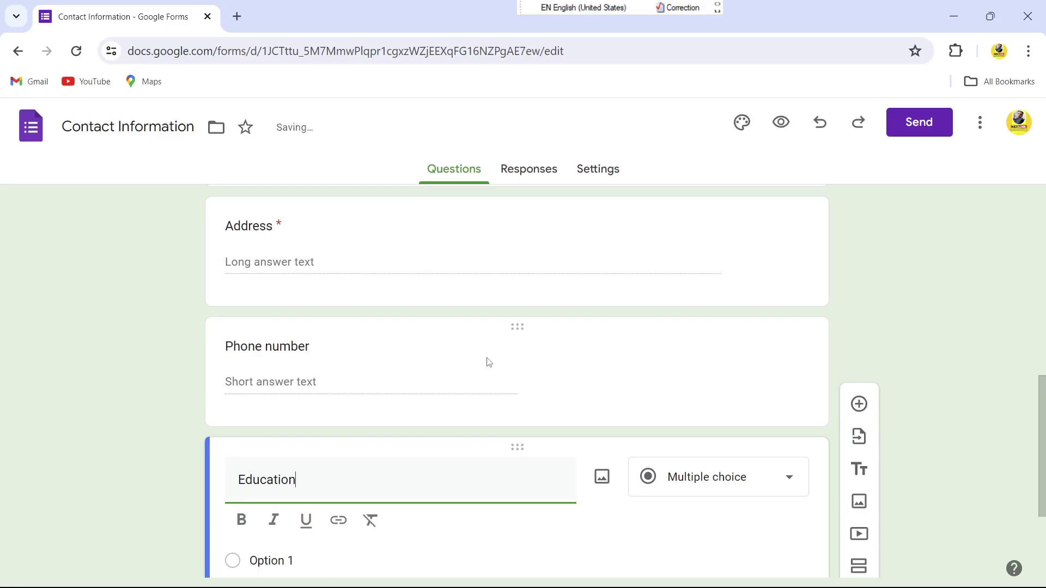
{"action": "type", "text": "/ Qualification"}
{"action": "key", "text": "Tab"}
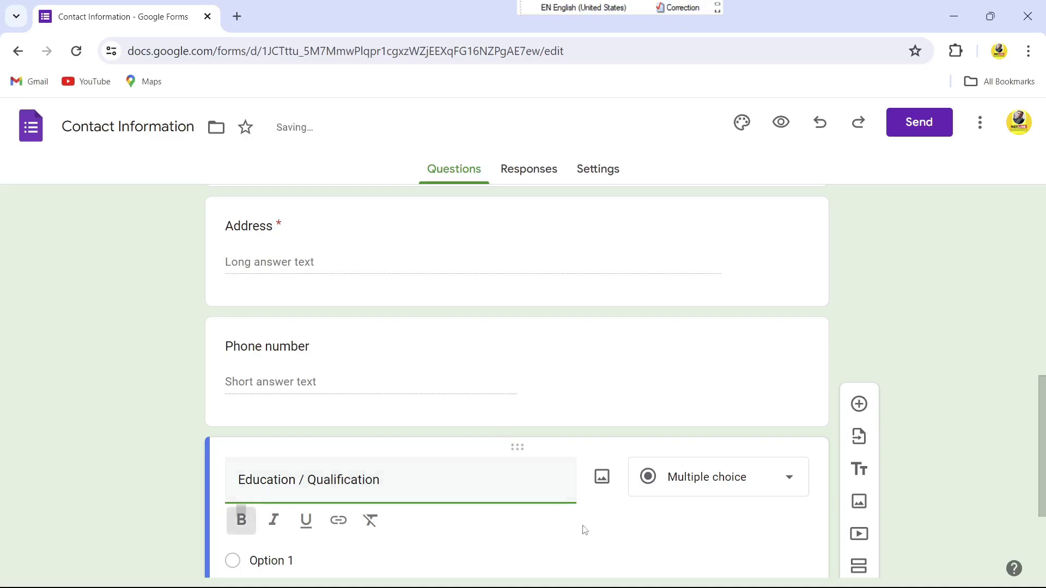
{"action": "scroll", "coordinate": [299, 486], "scroll_direction": "down", "scroll_amount": 2}
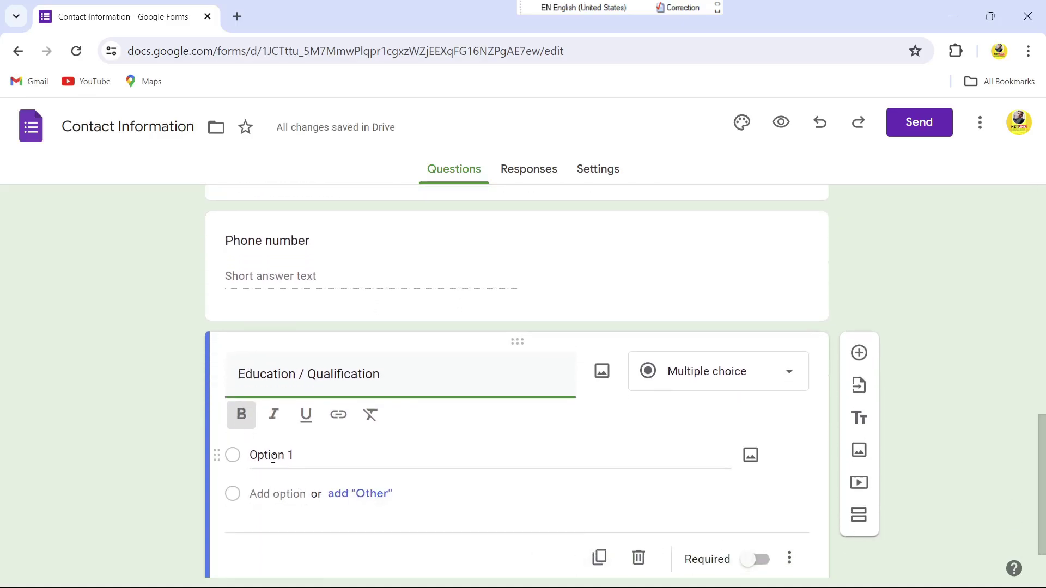
- Try the Short answer, Paragraph, Checkboxes, Dropdown and Linear scale answer types on the Education / Qualification question
{"action": "left_click", "coordinate": [788, 378]}
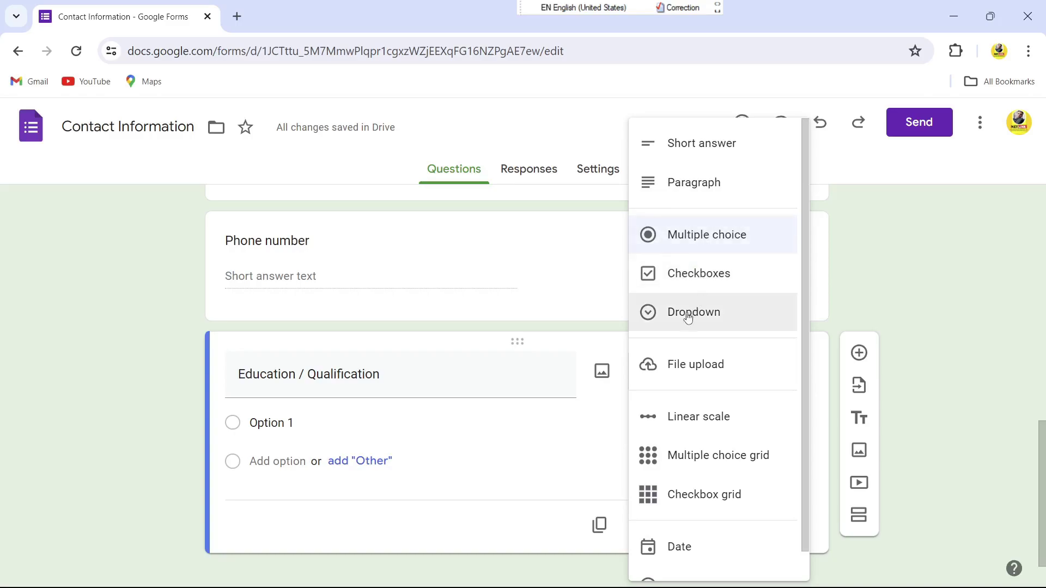
{"action": "left_click", "coordinate": [706, 146]}
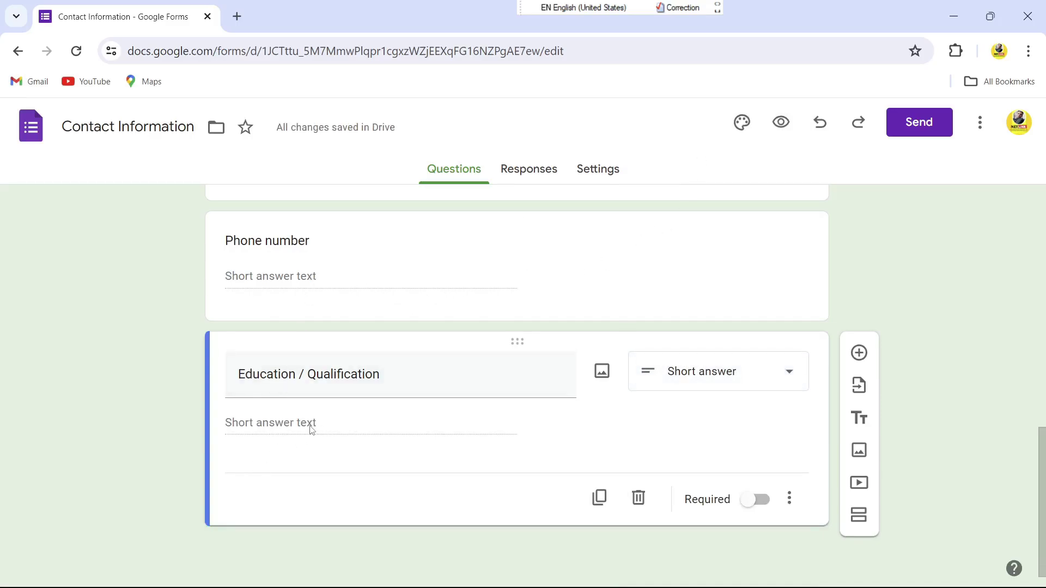
{"action": "left_click", "coordinate": [745, 383]}
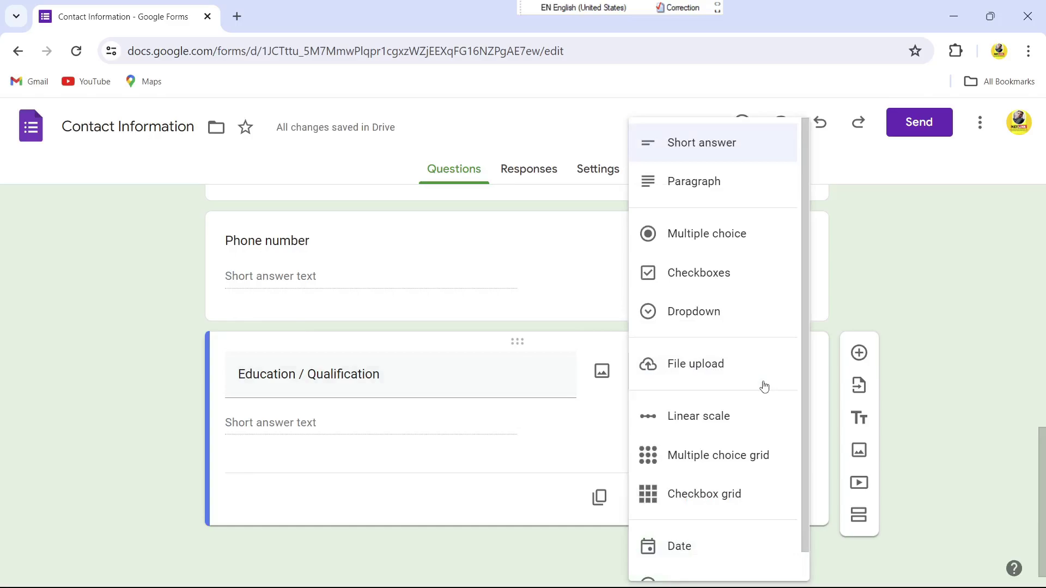
{"action": "left_click", "coordinate": [688, 194]}
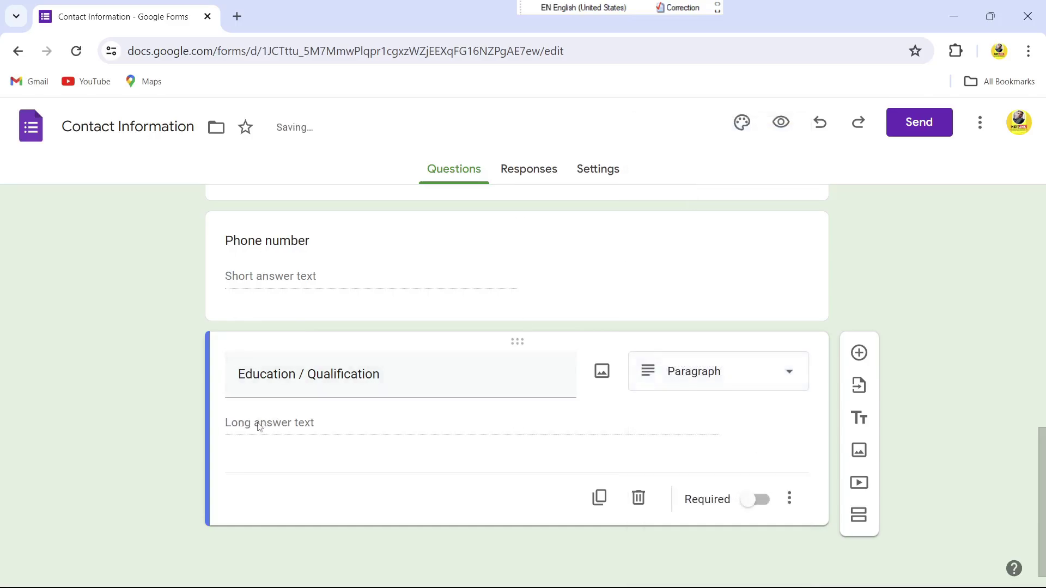
{"action": "left_click", "coordinate": [700, 385]}
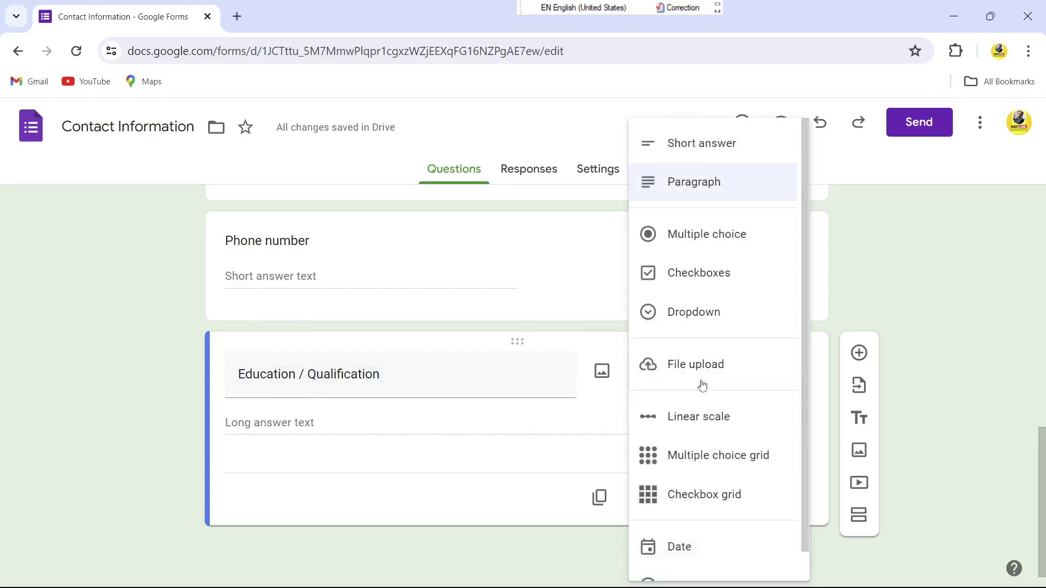
{"action": "left_click", "coordinate": [697, 276]}
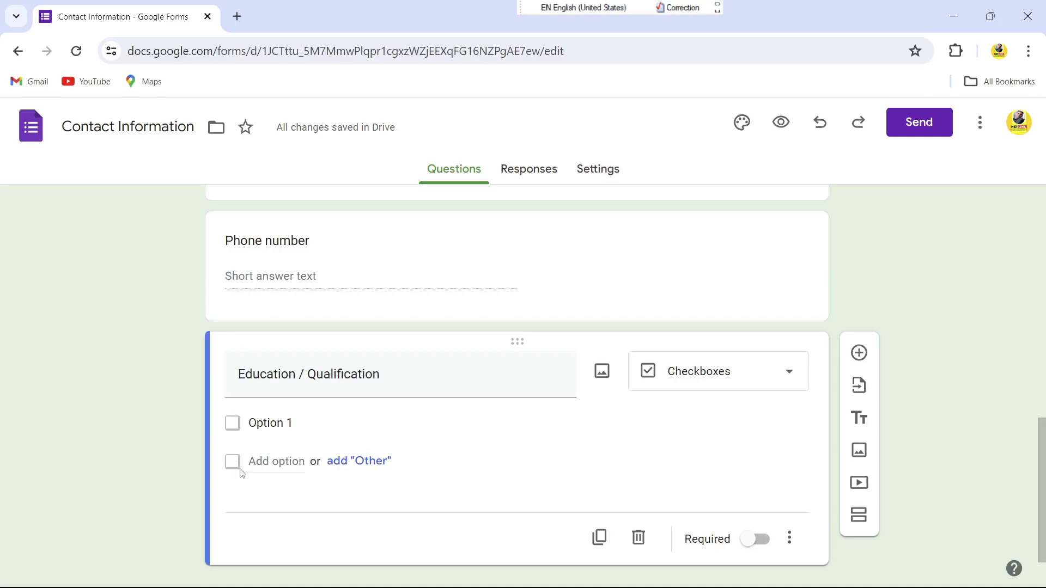
{"action": "left_click", "coordinate": [744, 375]}
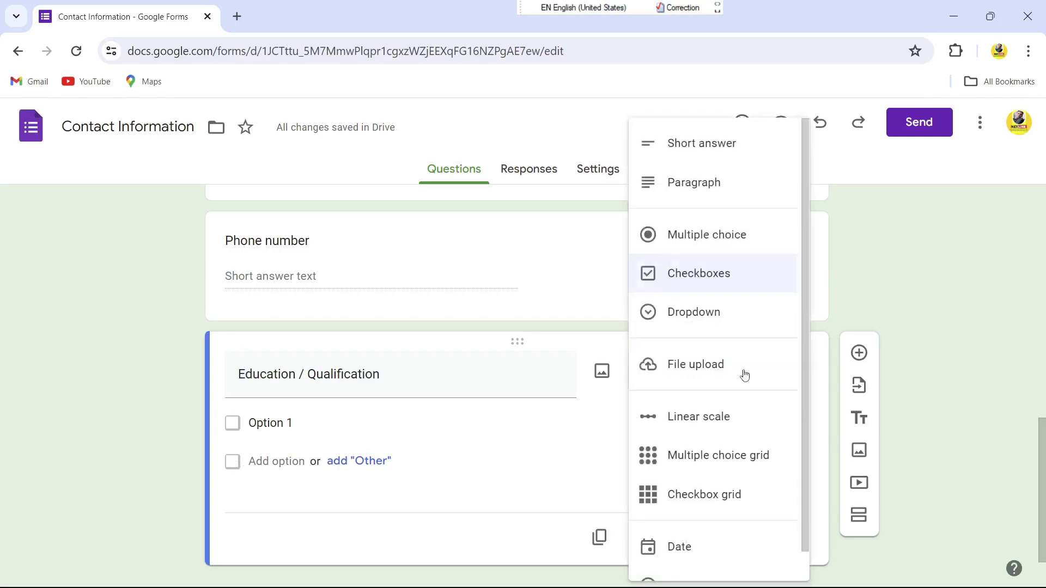
{"action": "left_click", "coordinate": [695, 321]}
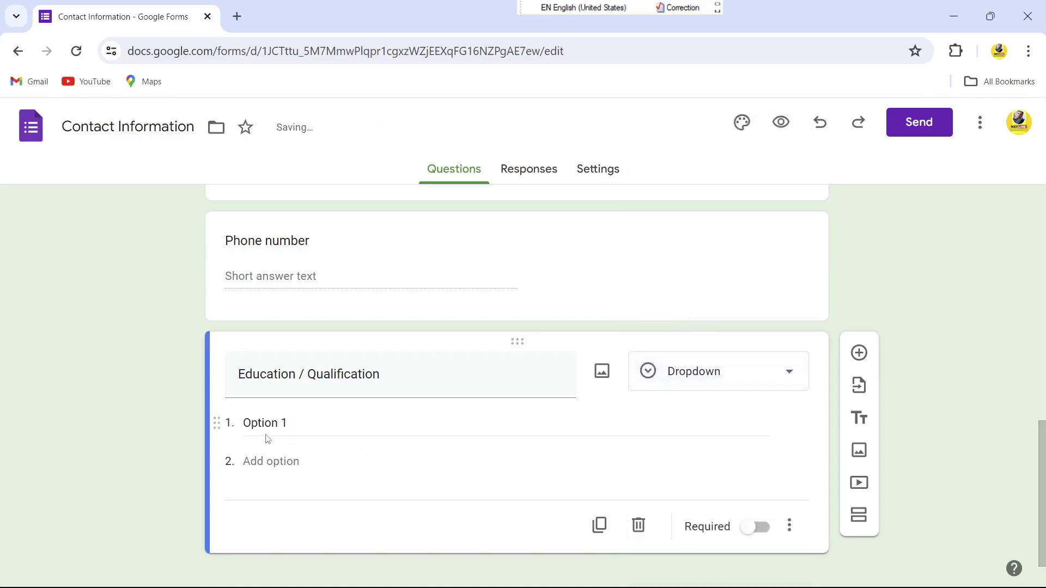
{"action": "left_click", "coordinate": [715, 376]}
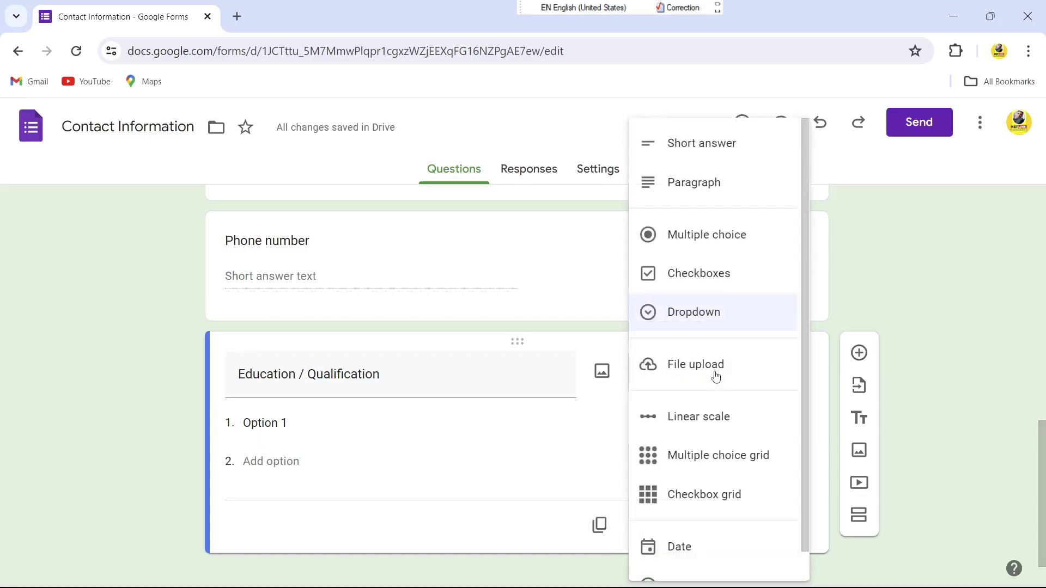
{"action": "left_click", "coordinate": [682, 418]}
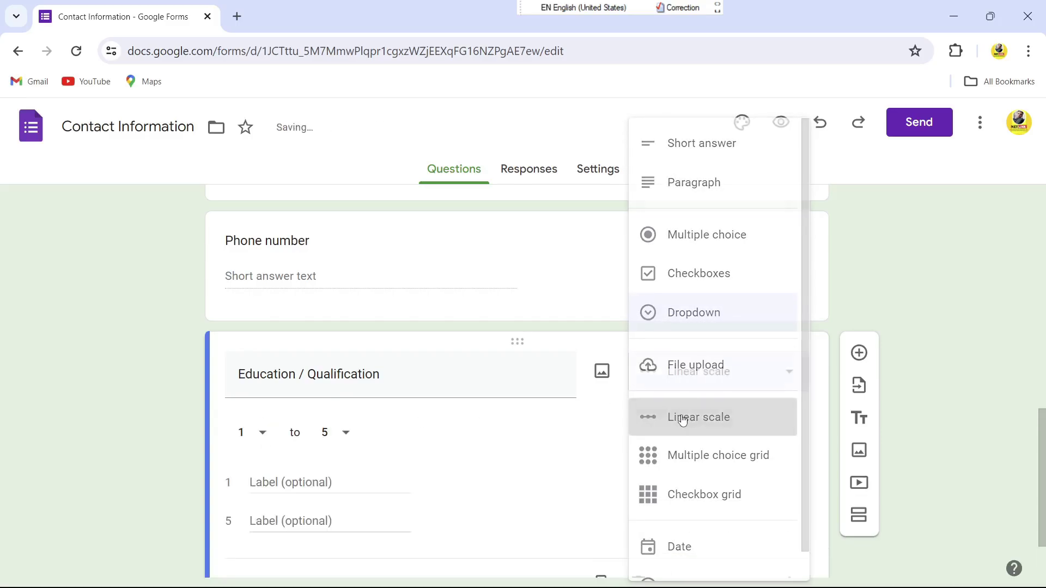
- Make Education / Qualification a Checkboxes question and enter "10th" and "12th" as its first two options
{"action": "left_click", "coordinate": [708, 385]}
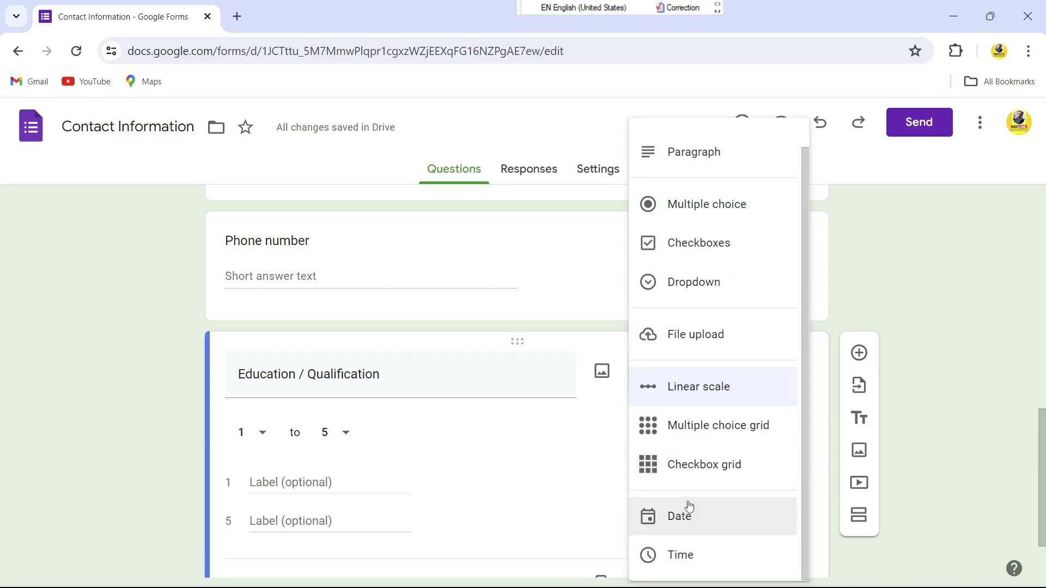
{"action": "left_click", "coordinate": [688, 244]}
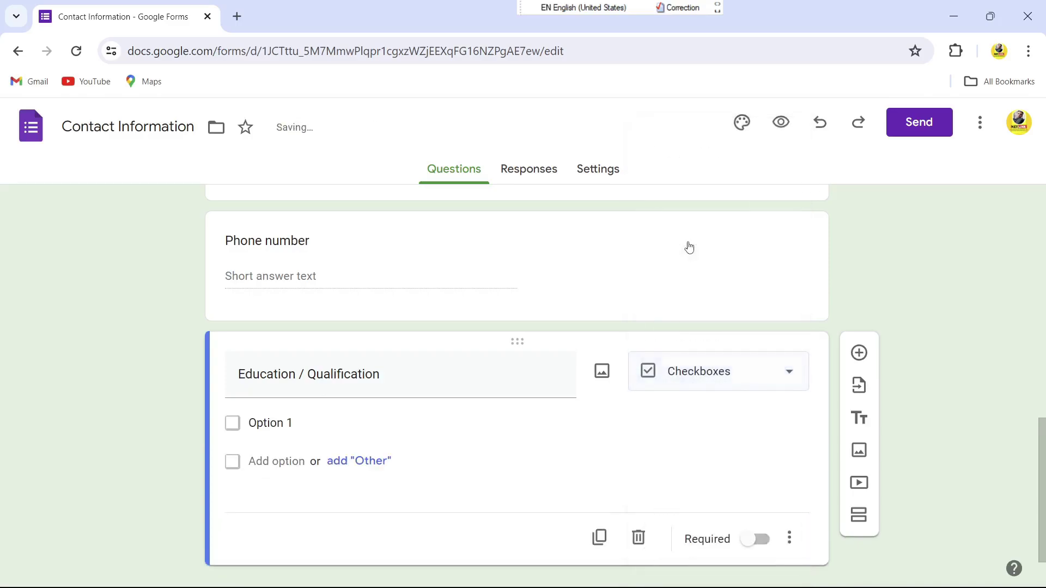
{"action": "left_click", "coordinate": [264, 429]}
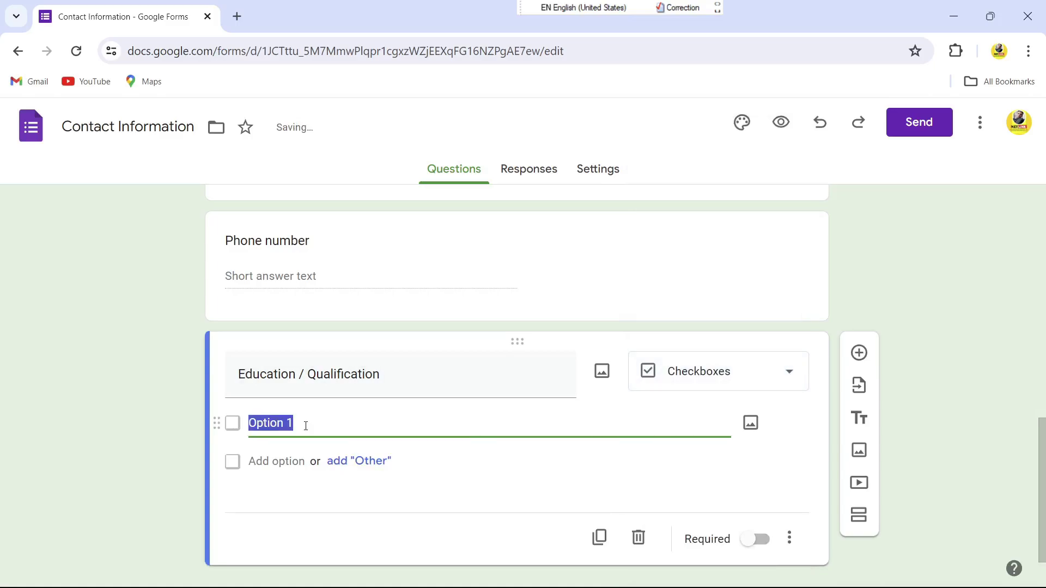
{"action": "type", "text": "10th"}
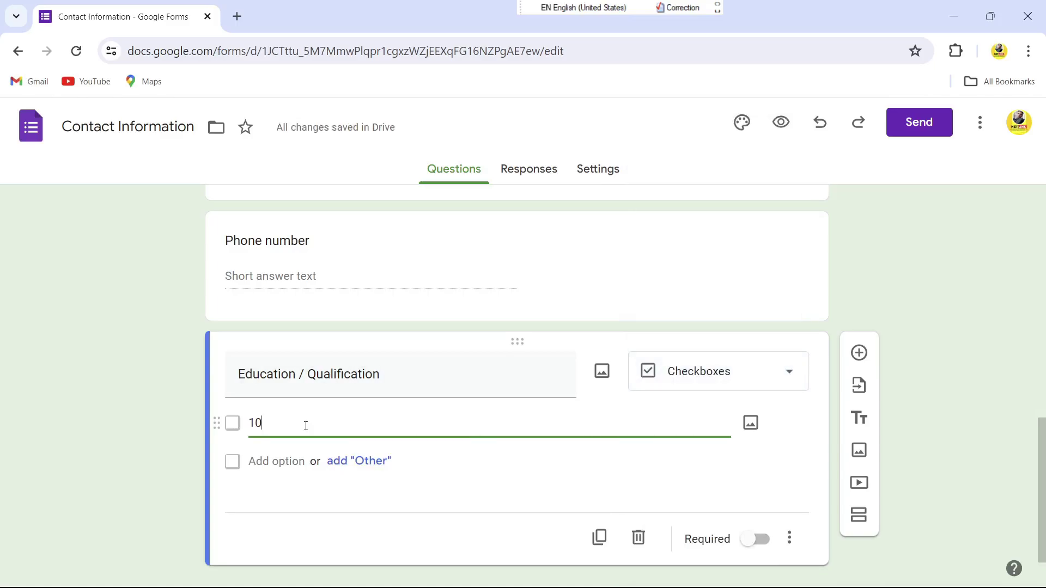
{"action": "left_click", "coordinate": [275, 463]}
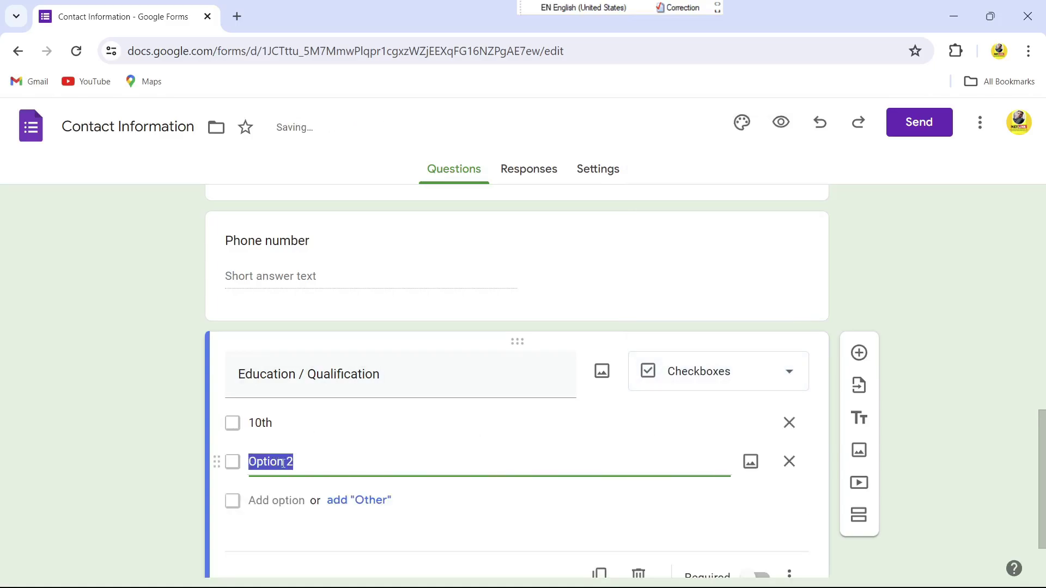
{"action": "type", "text": "12th"}
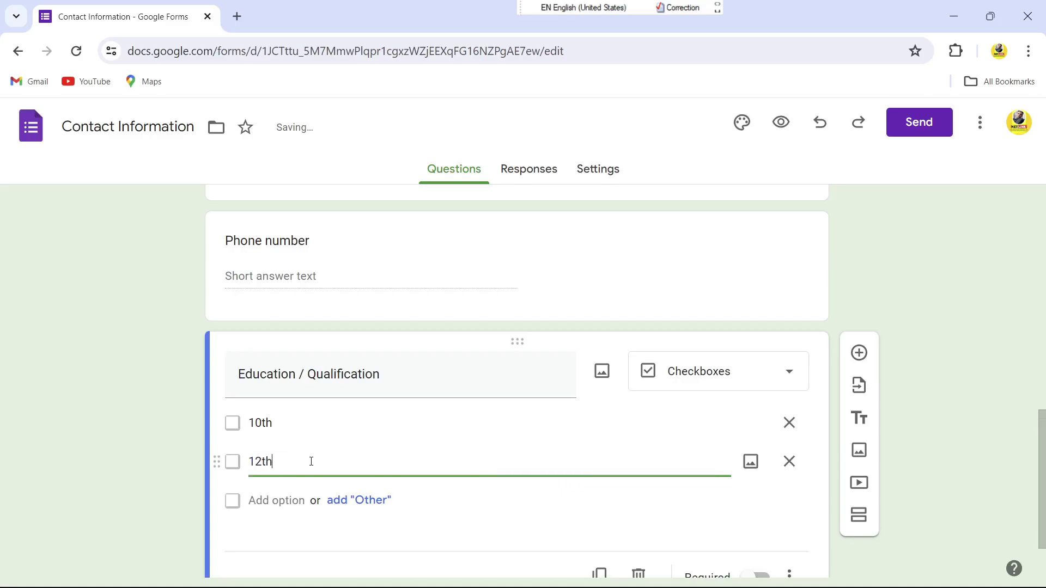
- Add "Graduate" and "Post Graduate" as the third and fourth options of the Education / Qualification question
{"action": "left_click", "coordinate": [293, 499]}
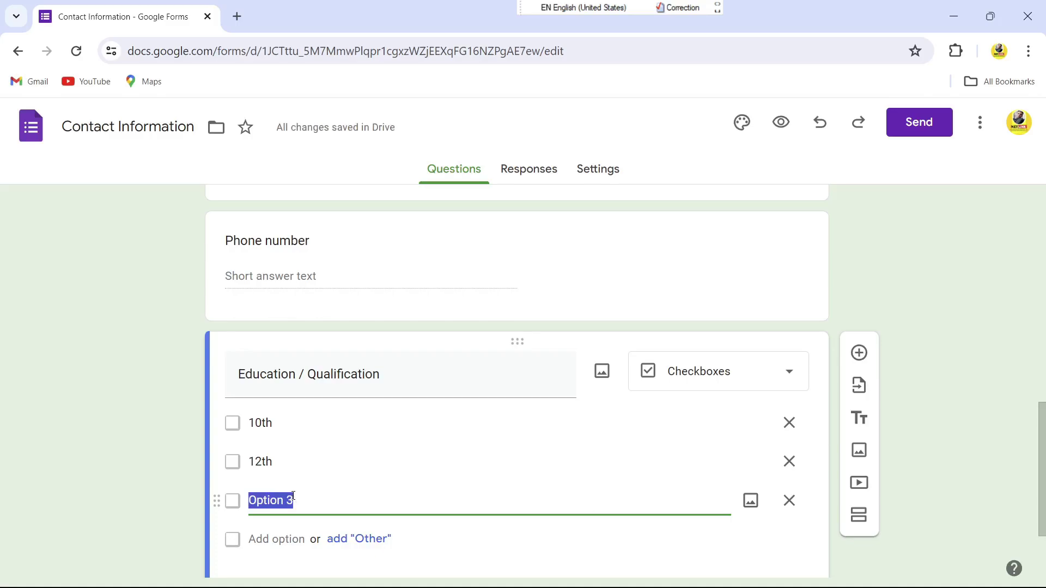
{"action": "type", "text": "d"}
{"action": "key", "text": "BackSpace"}
{"action": "type", "text": "Gradu"}
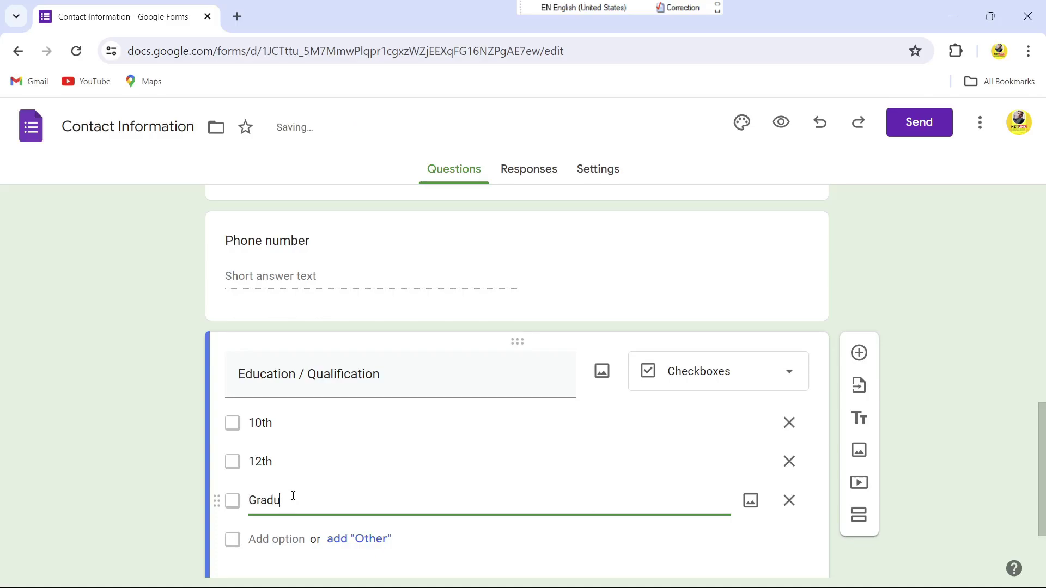
{"action": "key", "text": "BackSpace"}
{"action": "key", "text": "BackSpace"}
{"action": "type", "text": "duate"}
{"action": "left_click", "coordinate": [252, 539]}
{"action": "type", "text": "Post Graduate"}
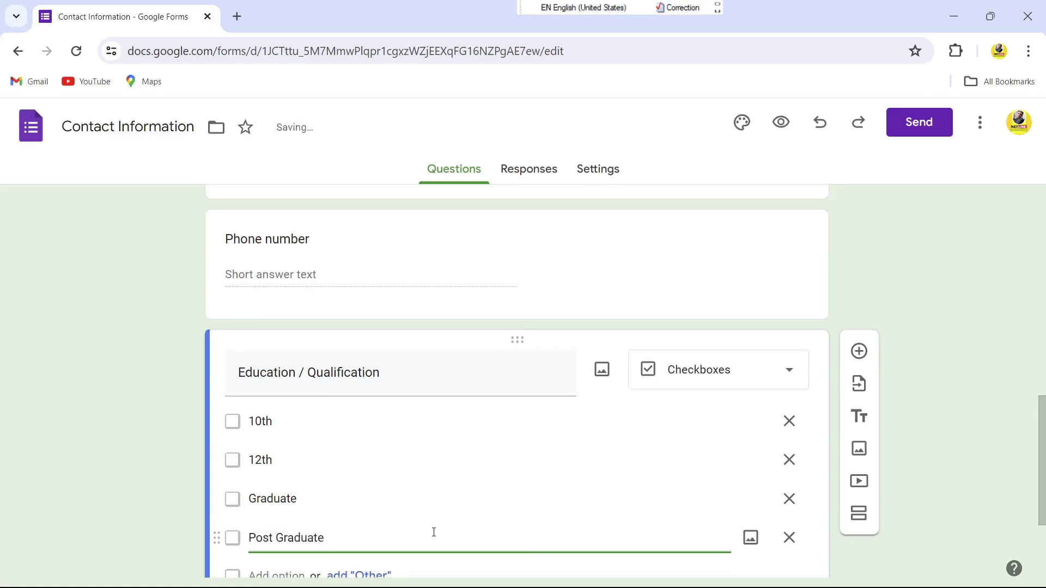
- Turn the Required setting of the Education / Qualification question on and back off
{"action": "scroll", "coordinate": [434, 532], "scroll_direction": "down", "scroll_amount": 1}
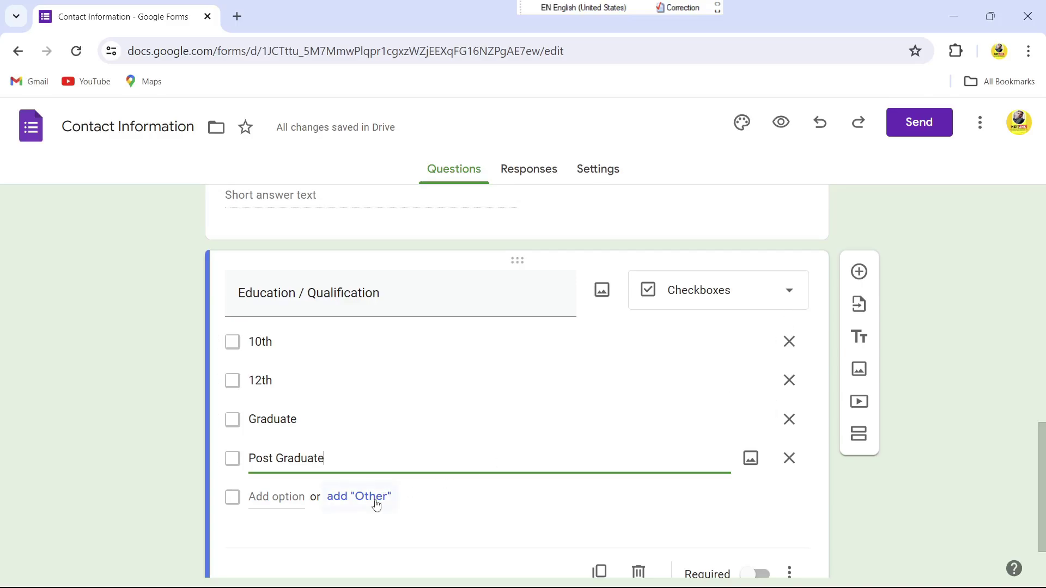
{"action": "scroll", "coordinate": [721, 505], "scroll_direction": "down", "scroll_amount": 1}
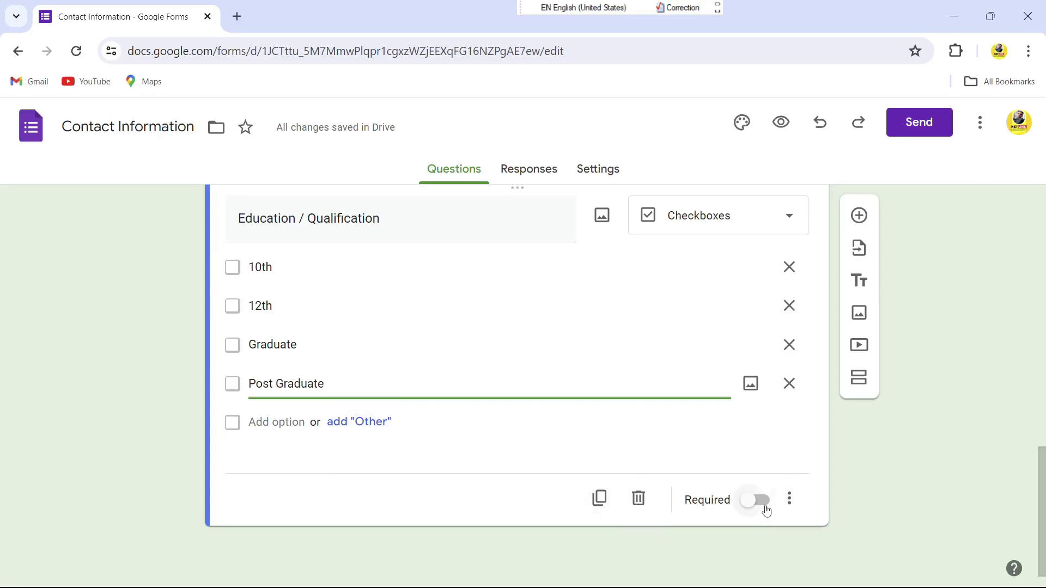
{"action": "left_click", "coordinate": [766, 503]}
{"action": "left_click", "coordinate": [751, 504]}
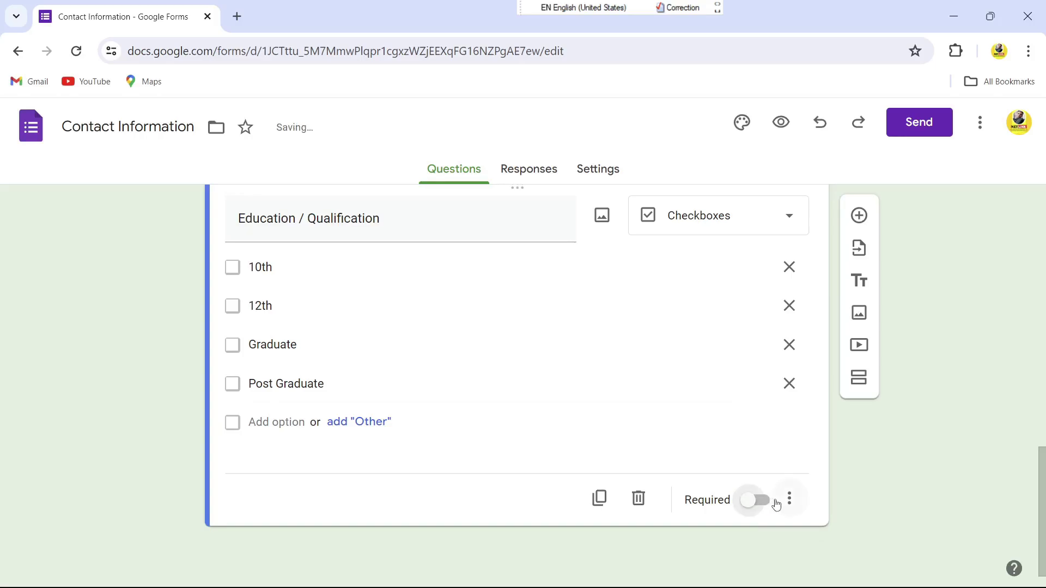
- Add response validation to the Education / Qualification question and remove it again
{"action": "left_click", "coordinate": [789, 502]}
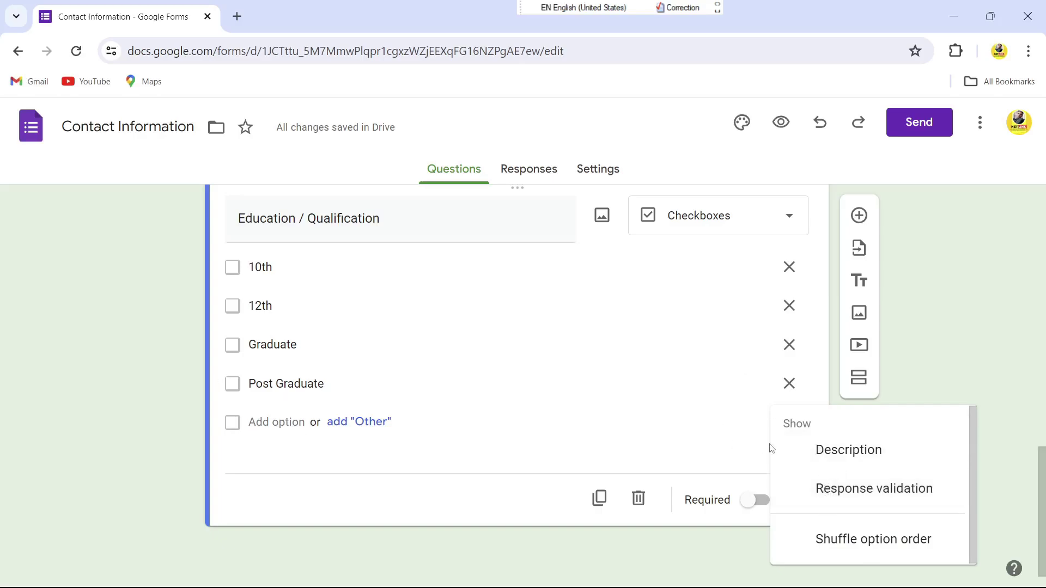
{"action": "left_click", "coordinate": [831, 491]}
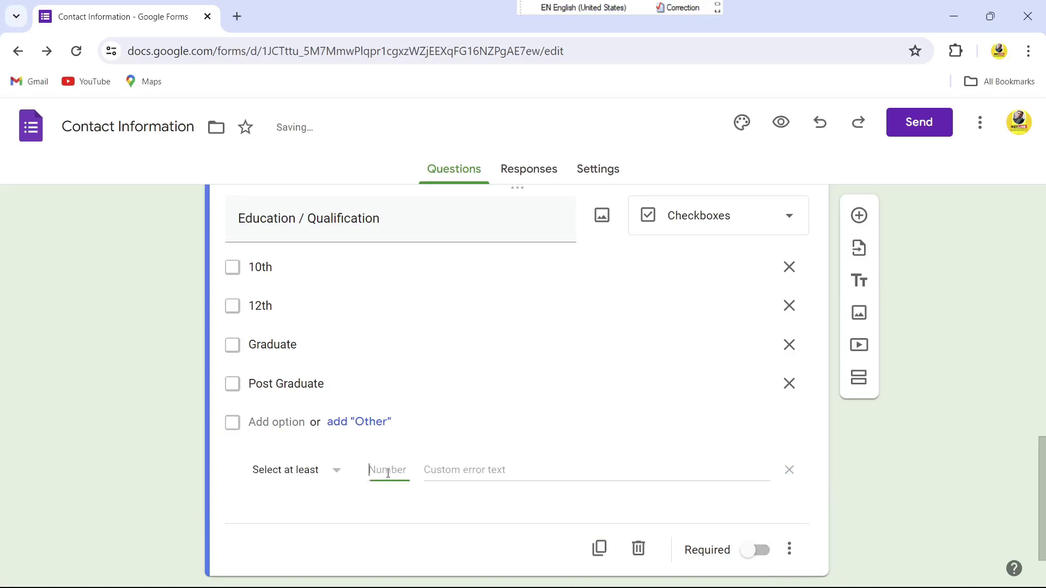
{"action": "left_click", "coordinate": [789, 472]}
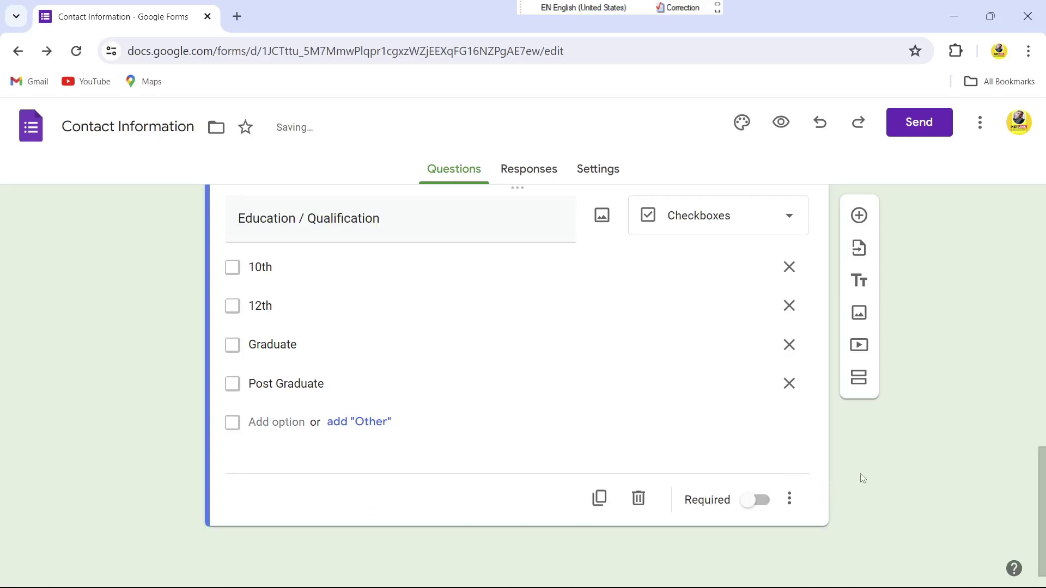
{"action": "scroll", "coordinate": [1038, 452], "scroll_direction": "up", "scroll_amount": 2}
{"action": "left_click_drag", "start_coordinate": [1035, 441], "coordinate": [1000, 243]}
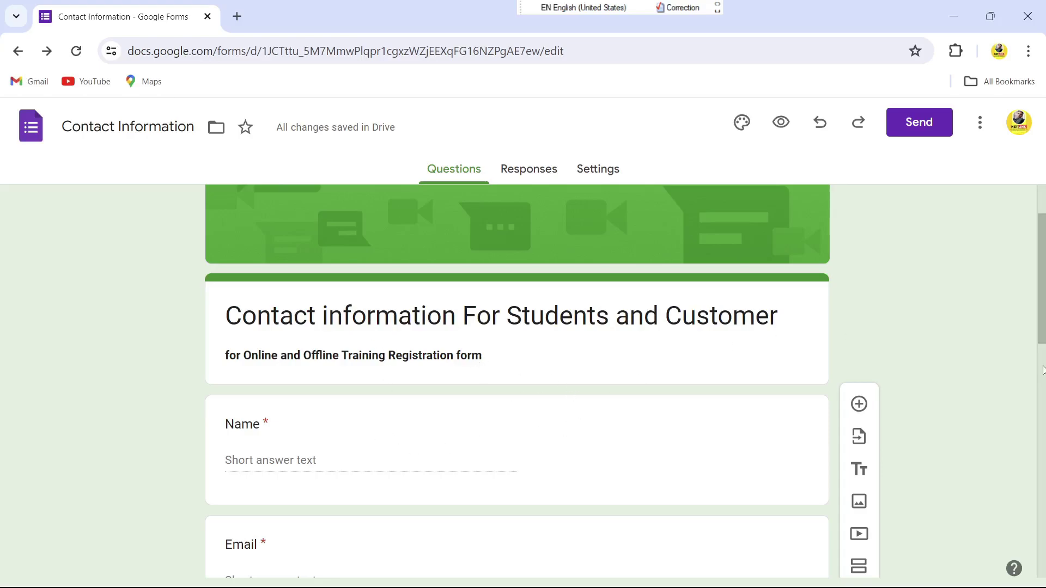
{"action": "scroll", "coordinate": [793, 294], "scroll_direction": "down", "scroll_amount": 1}
{"action": "scroll", "coordinate": [793, 294], "scroll_direction": "up", "scroll_amount": 3}
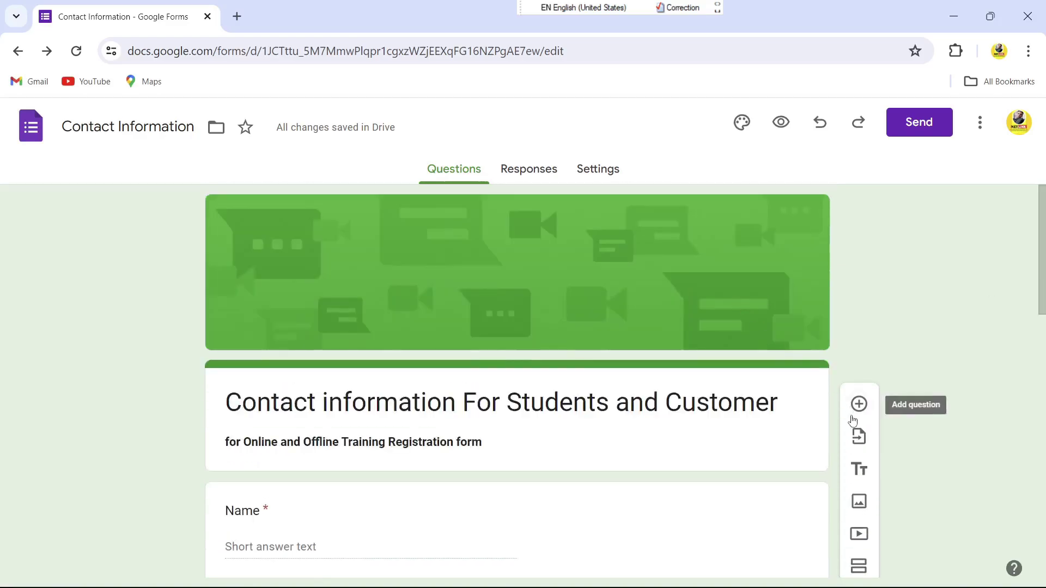
{"action": "left_click_drag", "start_coordinate": [1038, 315], "coordinate": [1040, 352]}
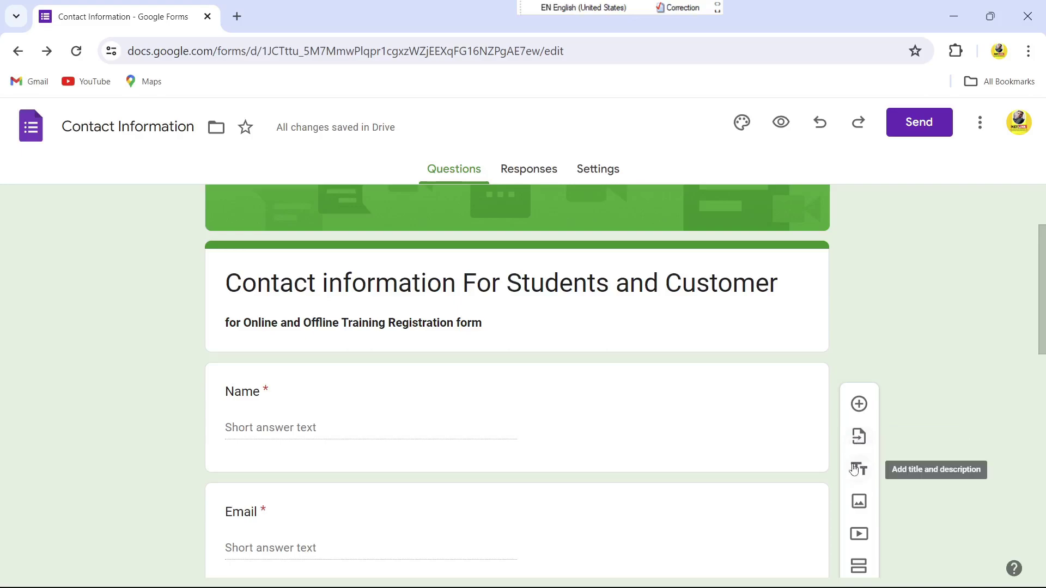
- Look through the Upload, Webcam, By URL and Google Images sources for inserting an image, without inserting one
{"action": "left_click", "coordinate": [860, 504]}
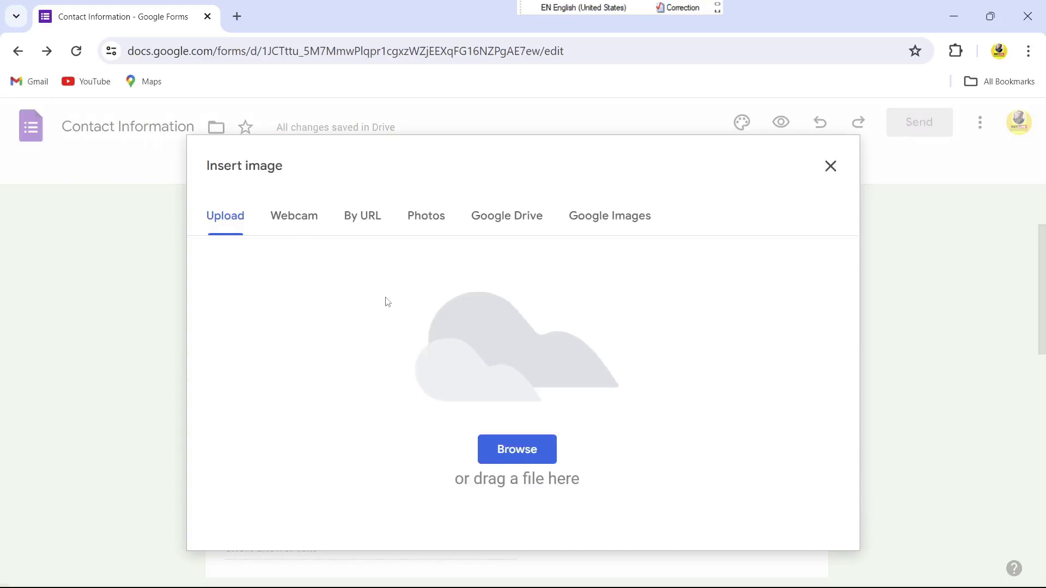
{"action": "left_click", "coordinate": [286, 221]}
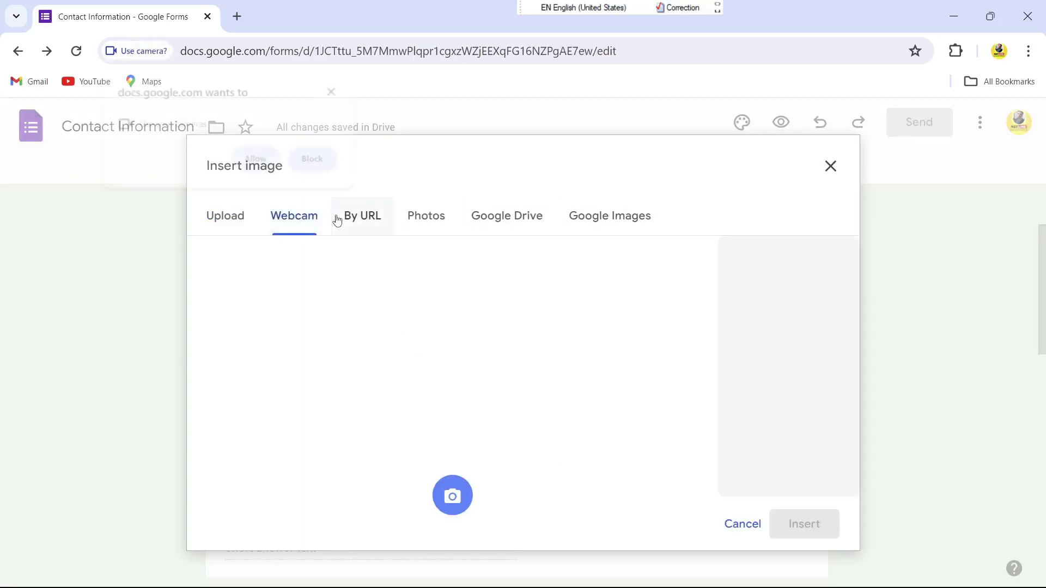
{"action": "left_click", "coordinate": [356, 217]}
{"action": "left_click", "coordinate": [335, 92]}
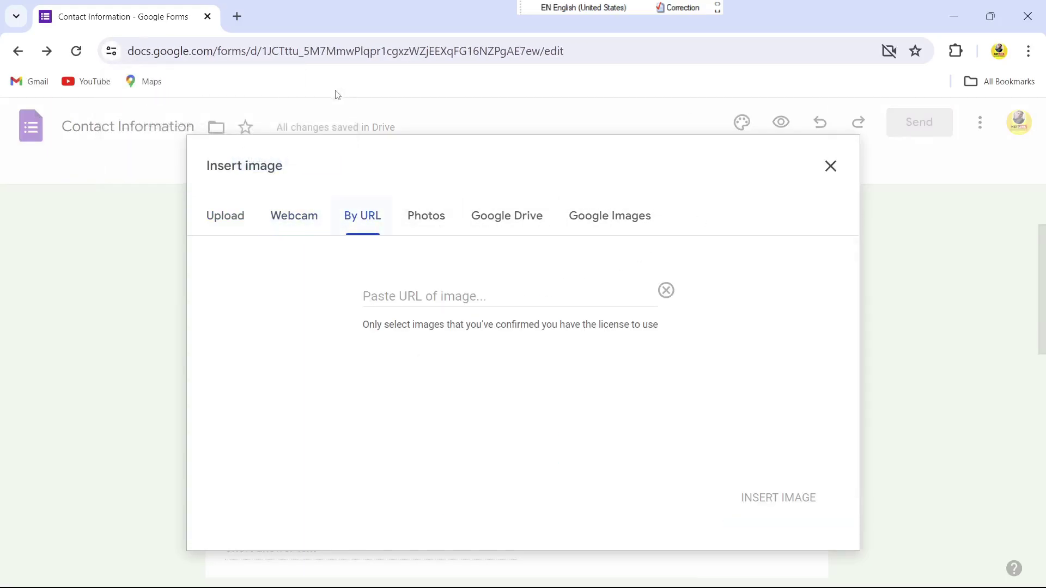
{"action": "left_click", "coordinate": [584, 227]}
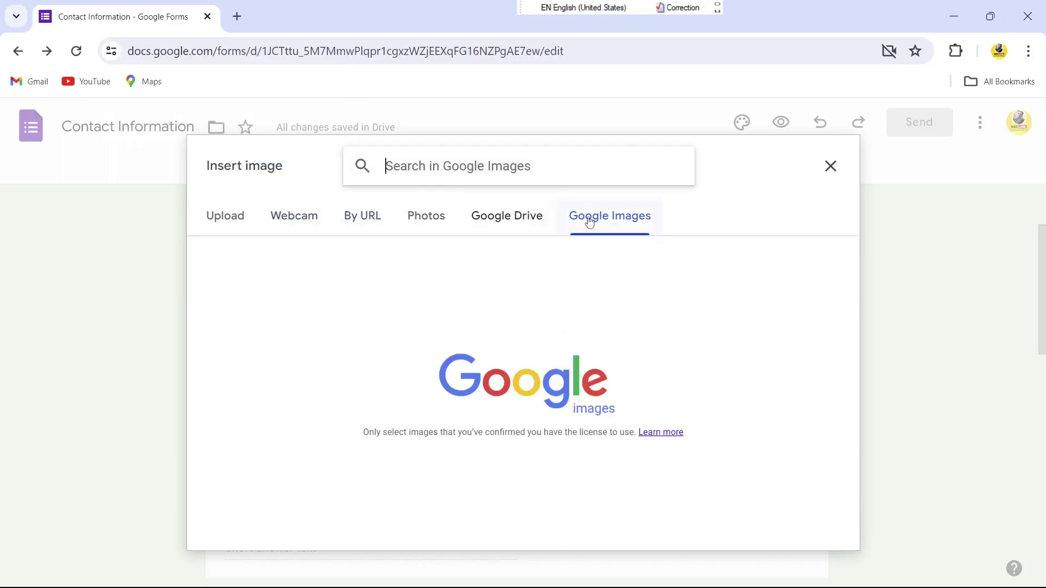
{"action": "left_click", "coordinate": [823, 175]}
{"action": "scroll", "coordinate": [976, 378], "scroll_direction": "down", "scroll_amount": 2}
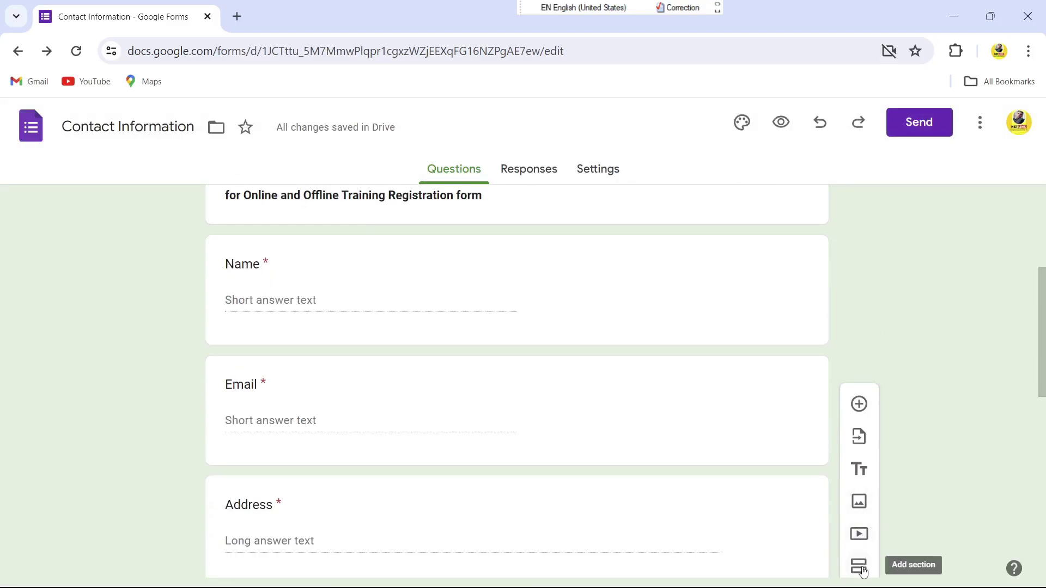
{"action": "scroll", "coordinate": [648, 388], "scroll_direction": "up", "scroll_amount": 5}
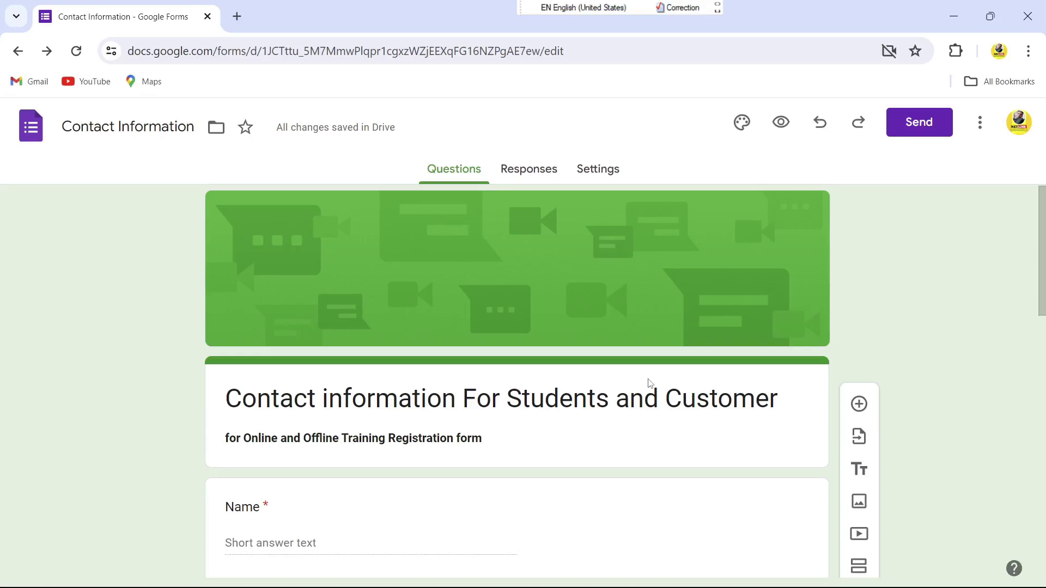
{"action": "left_click_drag", "start_coordinate": [1042, 305], "coordinate": [1035, 281]}
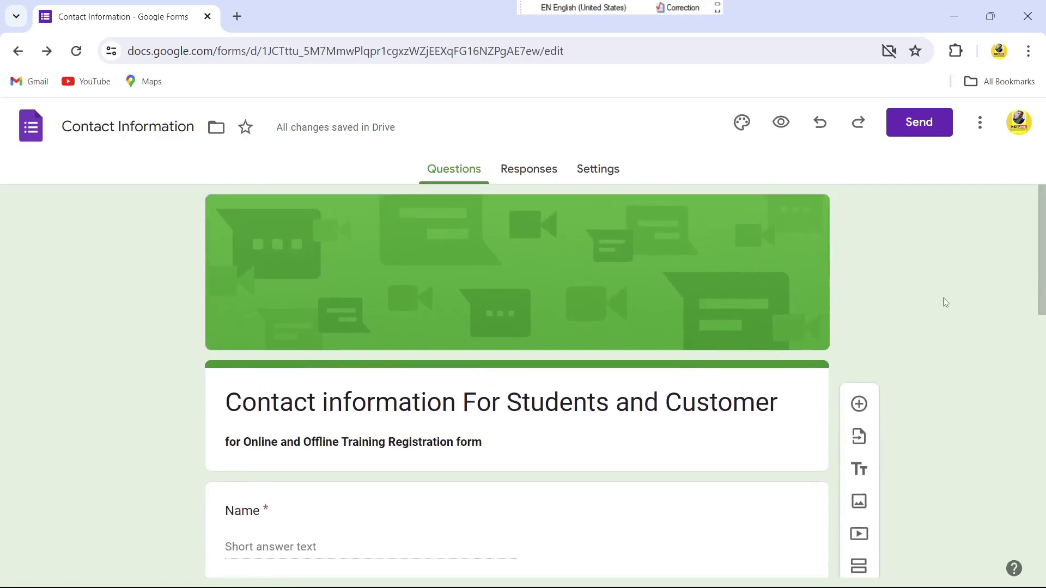
- Link the form's responses to a new Google Sheets spreadsheet, keeping the suggested spreadsheet name
{"action": "left_click_drag", "start_coordinate": [1040, 277], "coordinate": [1016, 276]}
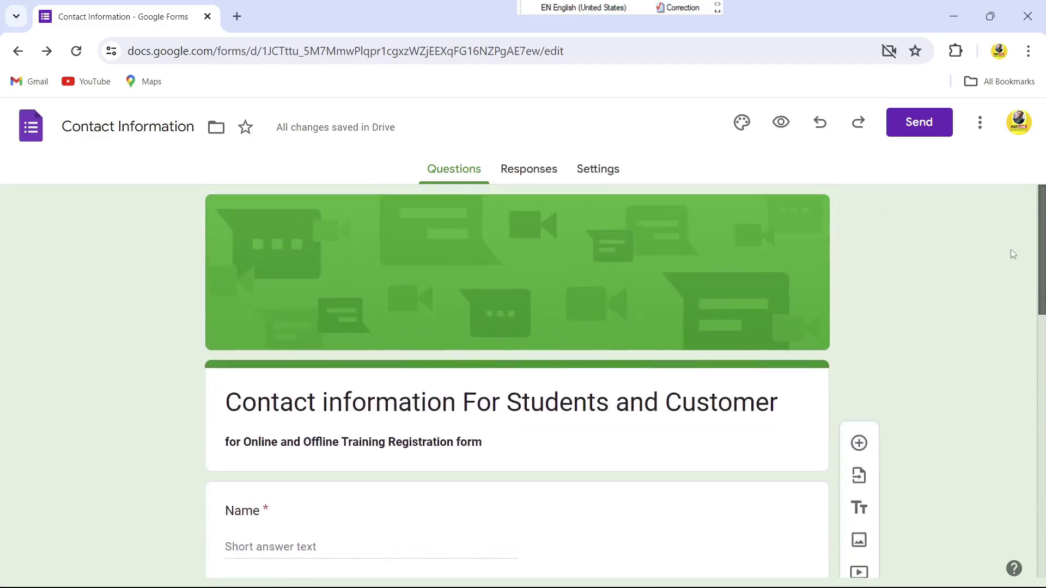
{"action": "left_click", "coordinate": [501, 174]}
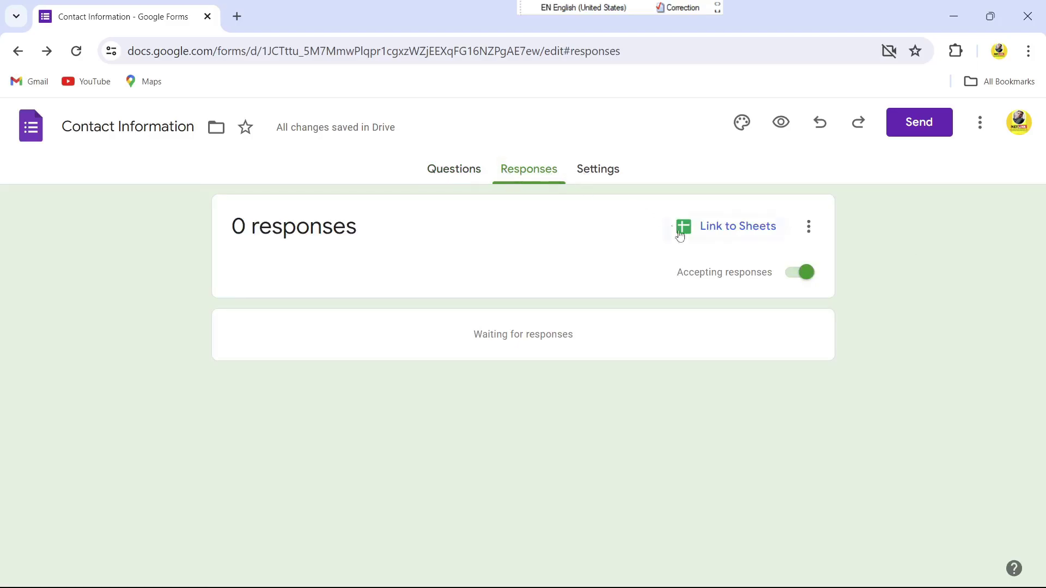
{"action": "left_click", "coordinate": [711, 233]}
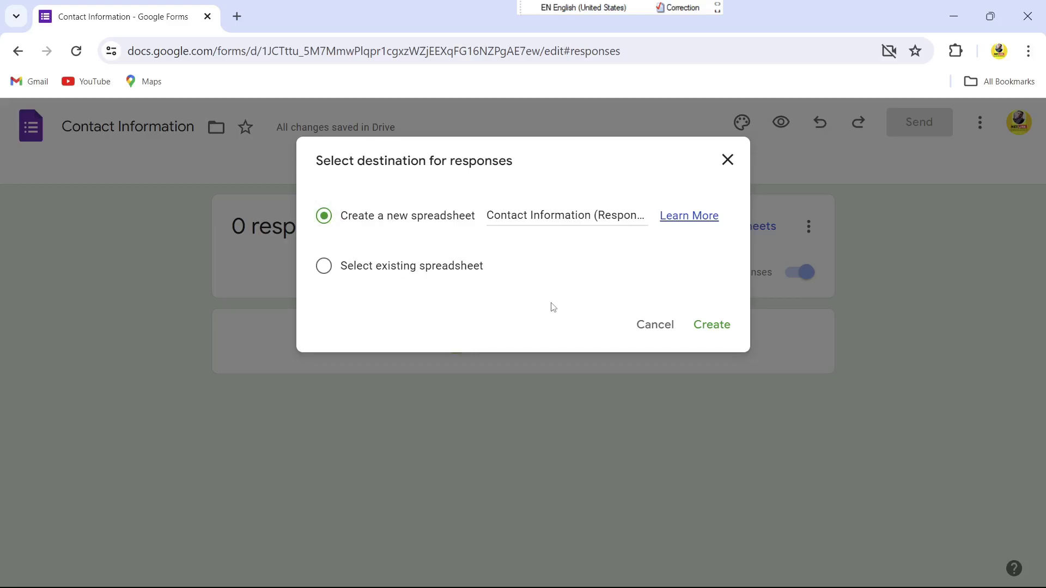
{"action": "left_click", "coordinate": [712, 327]}
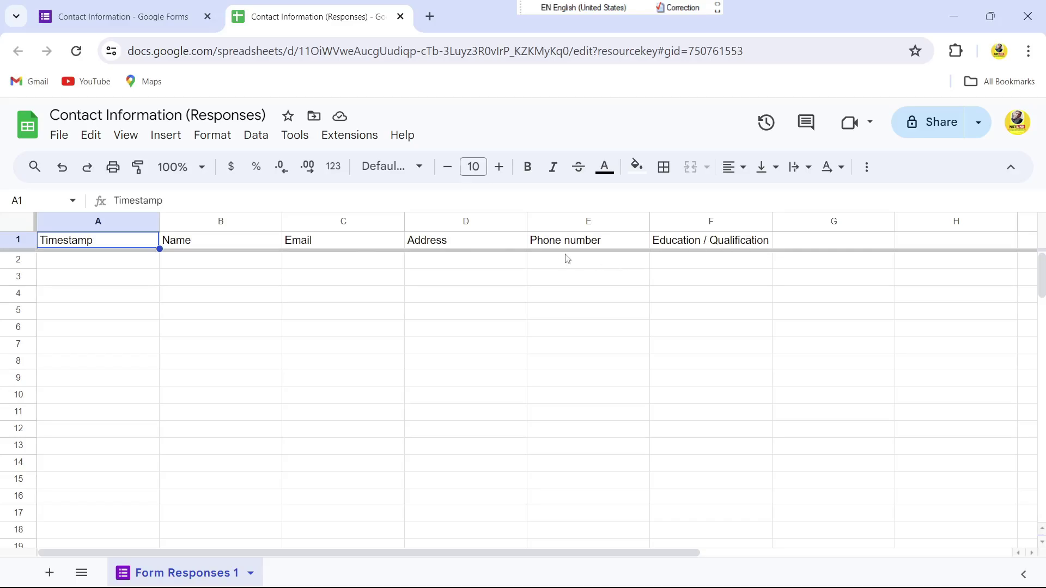
- Return to the form in Google Forms and review its settings, questions and responses views
{"action": "left_click", "coordinate": [170, 18]}
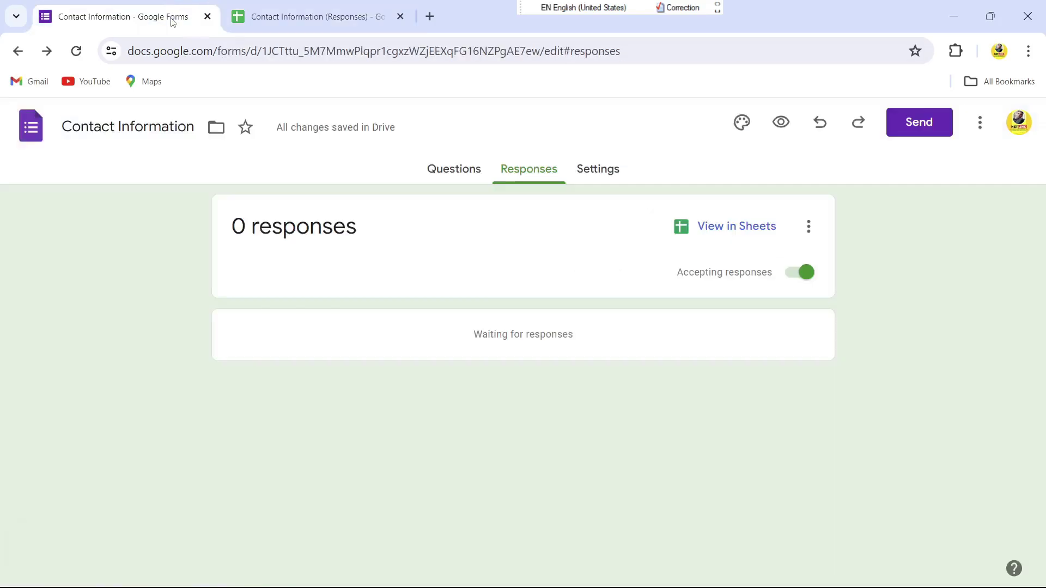
{"action": "left_click", "coordinate": [587, 177]}
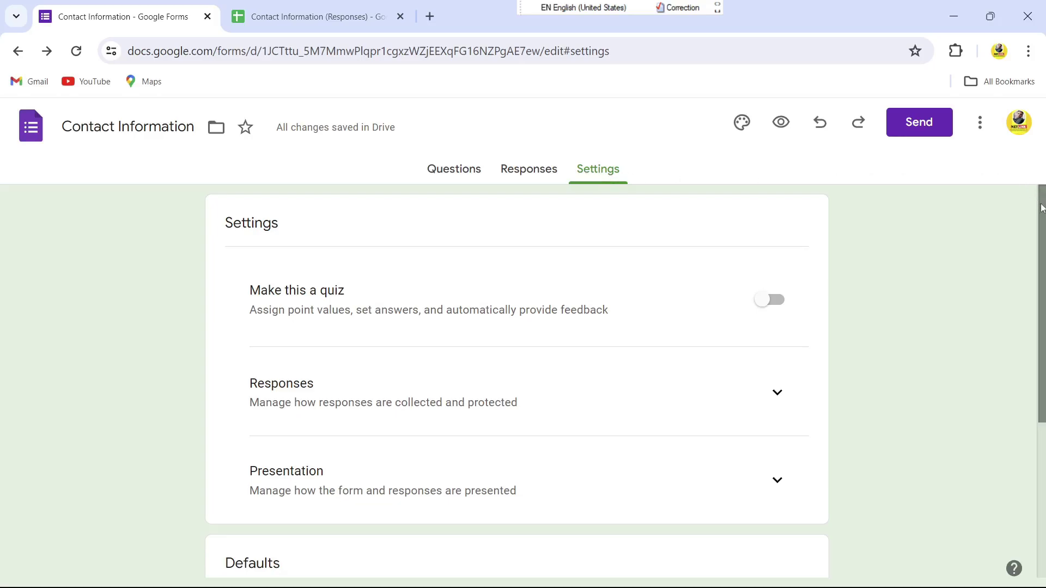
{"action": "mouse_move", "coordinate": [1042, 209]}
{"action": "left_mouse_down"}
{"action": "mouse_move", "coordinate": [1030, 330]}
{"action": "mouse_move", "coordinate": [1029, 203]}
{"action": "mouse_move", "coordinate": [1021, 385]}
{"action": "mouse_move", "coordinate": [1032, 197]}
{"action": "left_mouse_up"}
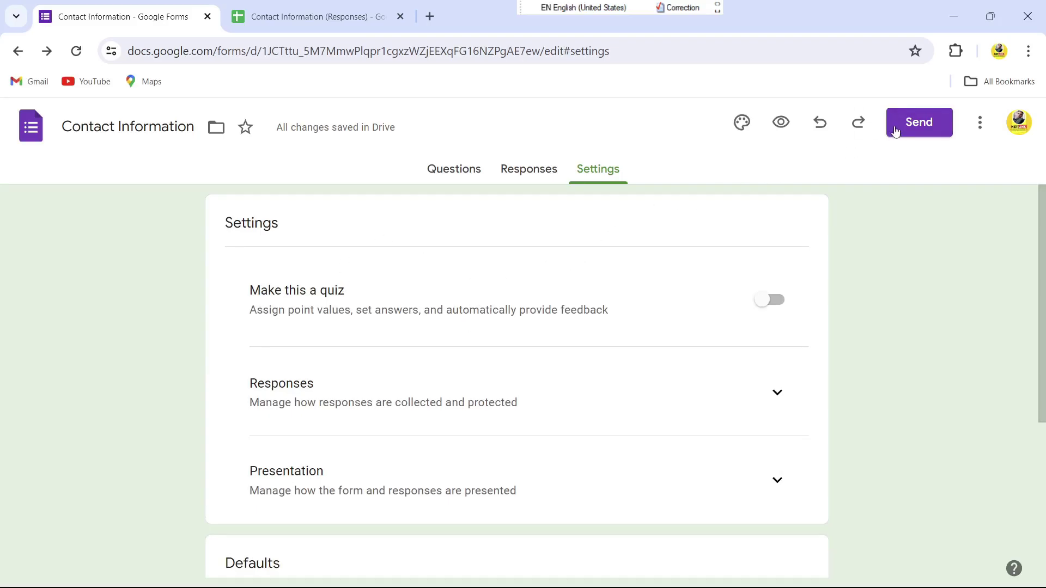
{"action": "left_click", "coordinate": [450, 170]}
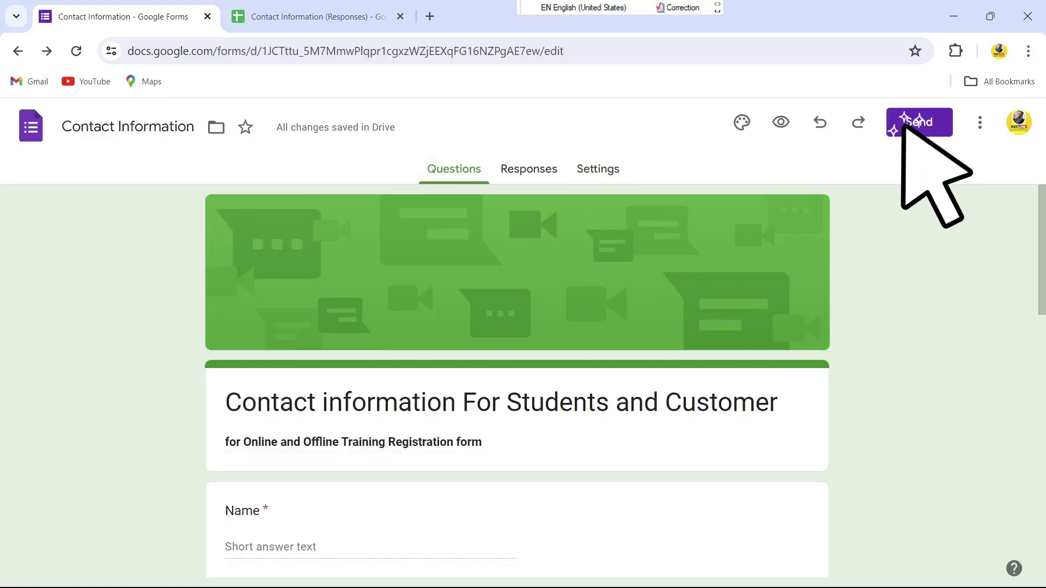
{"action": "left_click", "coordinate": [538, 176]}
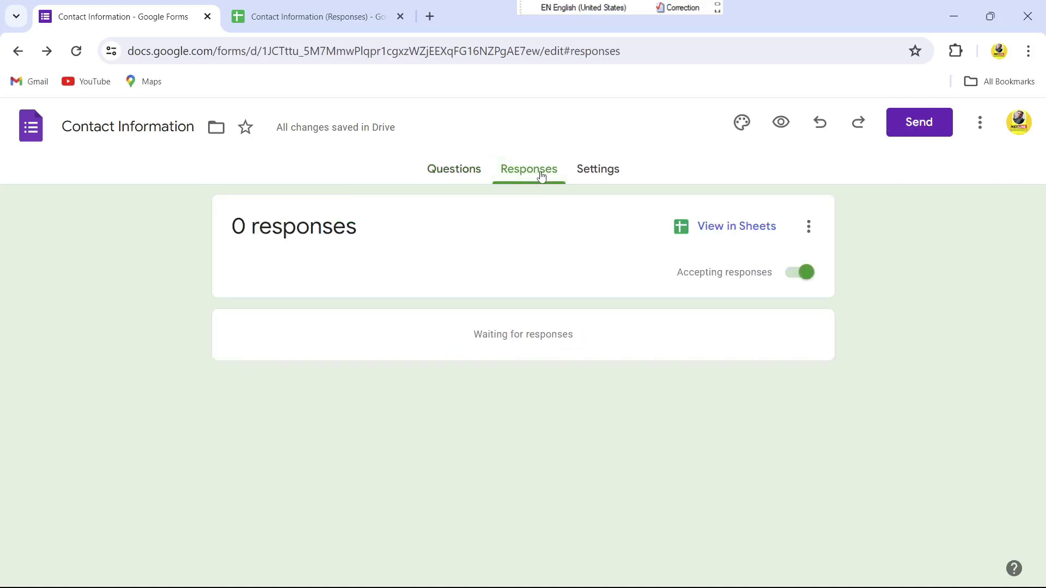
{"action": "left_click", "coordinate": [472, 170]}
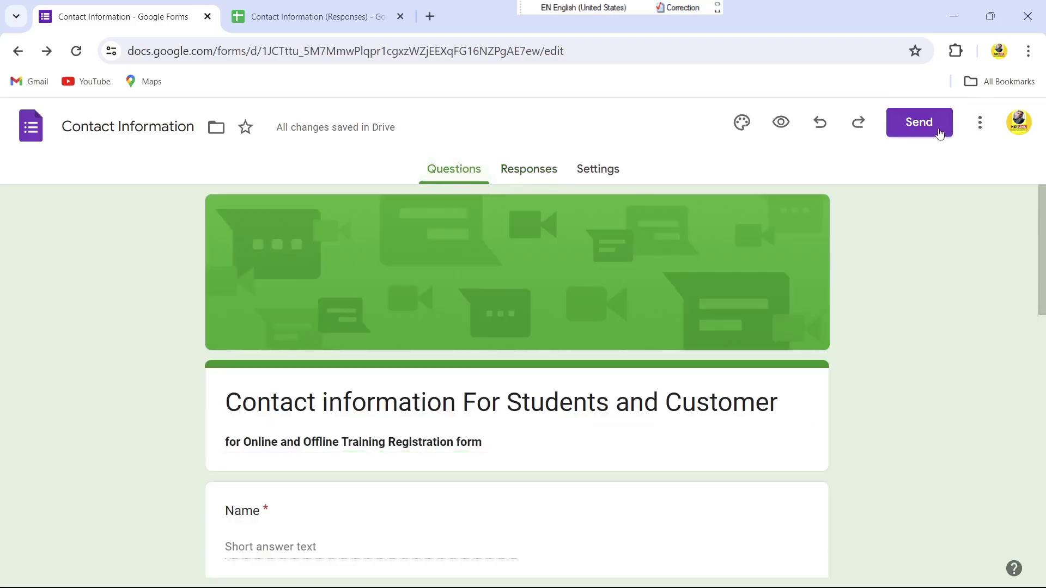
- Copy the form's full, unshortened sharing link from the send options, without collecting email addresses
{"action": "left_click", "coordinate": [920, 123]}
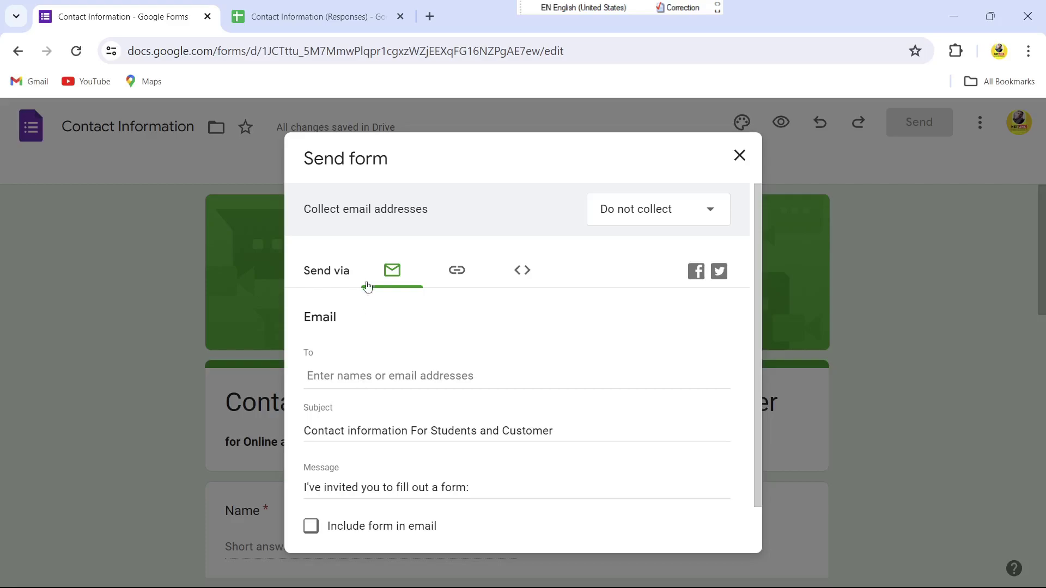
{"action": "left_click", "coordinate": [456, 271]}
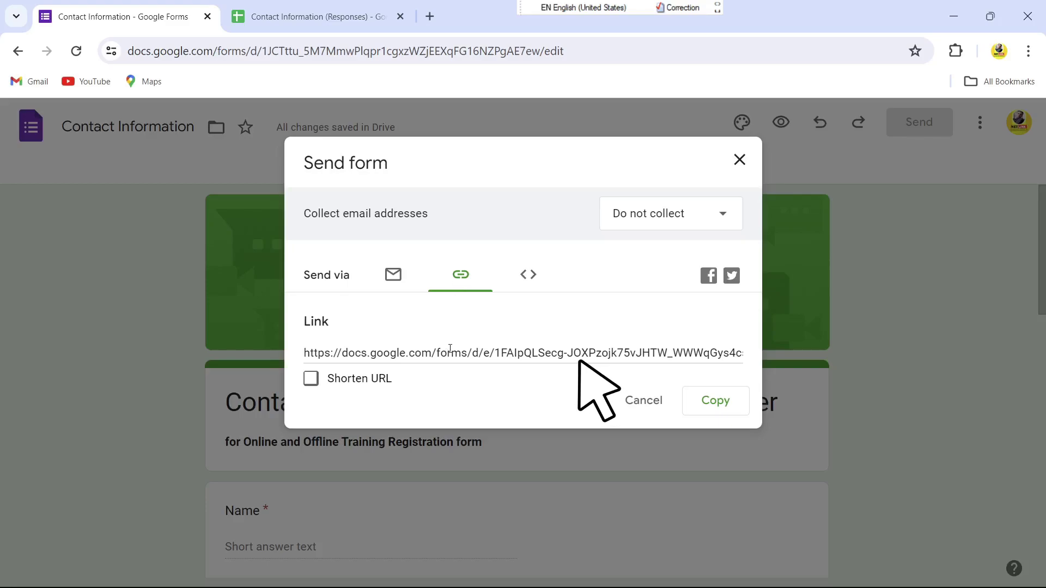
{"action": "left_click", "coordinate": [717, 406]}
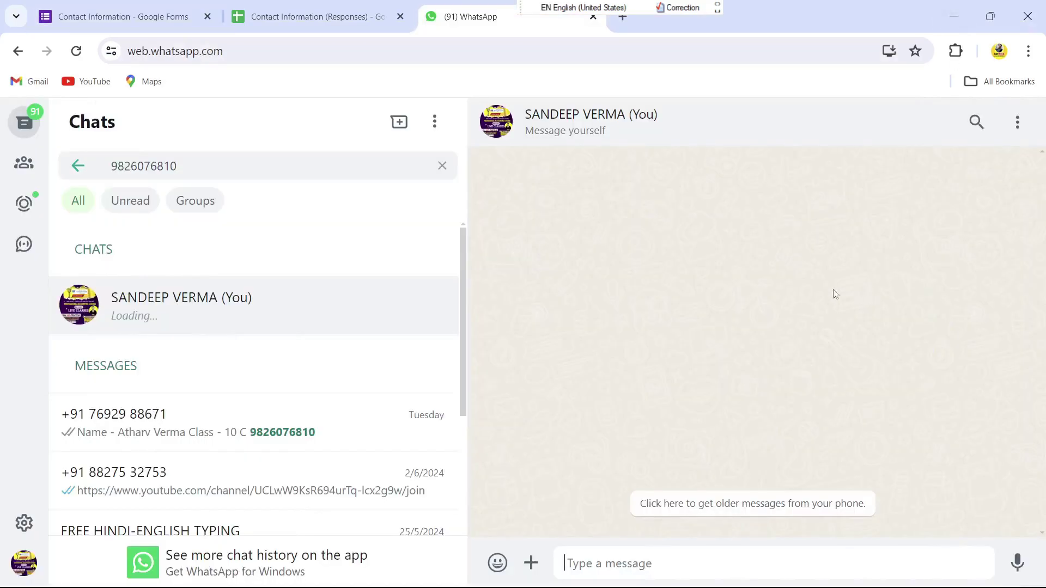
- Paste the copied form link into the message-yourself chat in WhatsApp Web and send it
{"action": "left_click", "coordinate": [582, 565]}
{"action": "key", "text": "ctrl+v"}
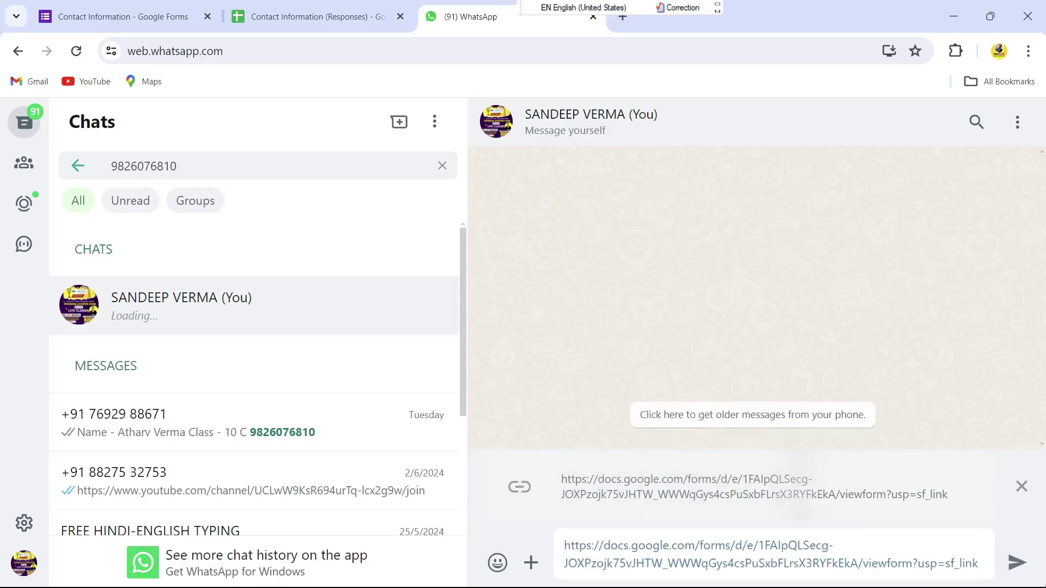
{"action": "left_click", "coordinate": [1014, 570]}
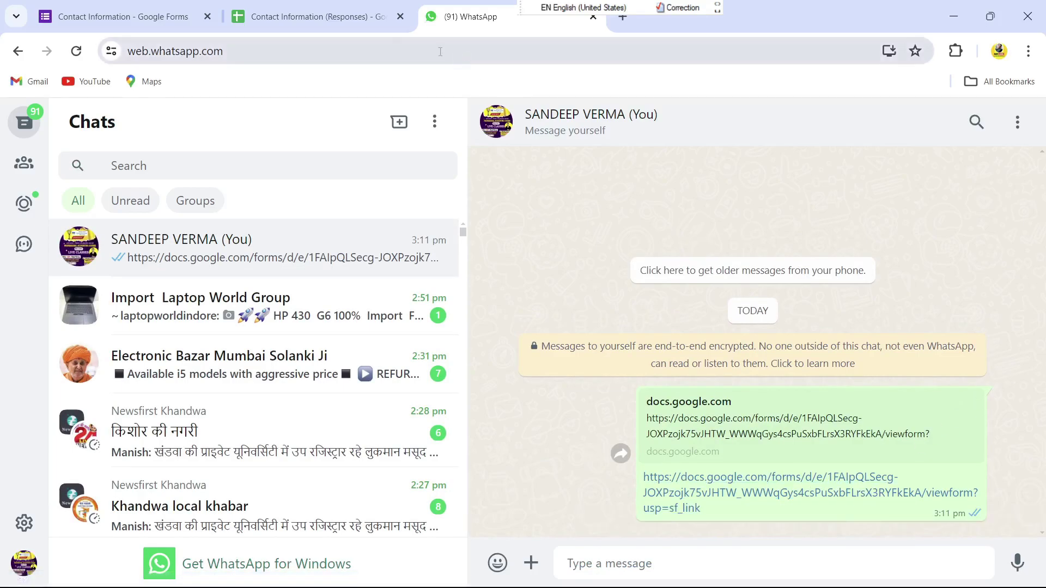
- Check the linked responses spreadsheet for submitted entries, and view the form's Embed HTML sharing option in Google Forms
{"action": "left_click", "coordinate": [345, 19]}
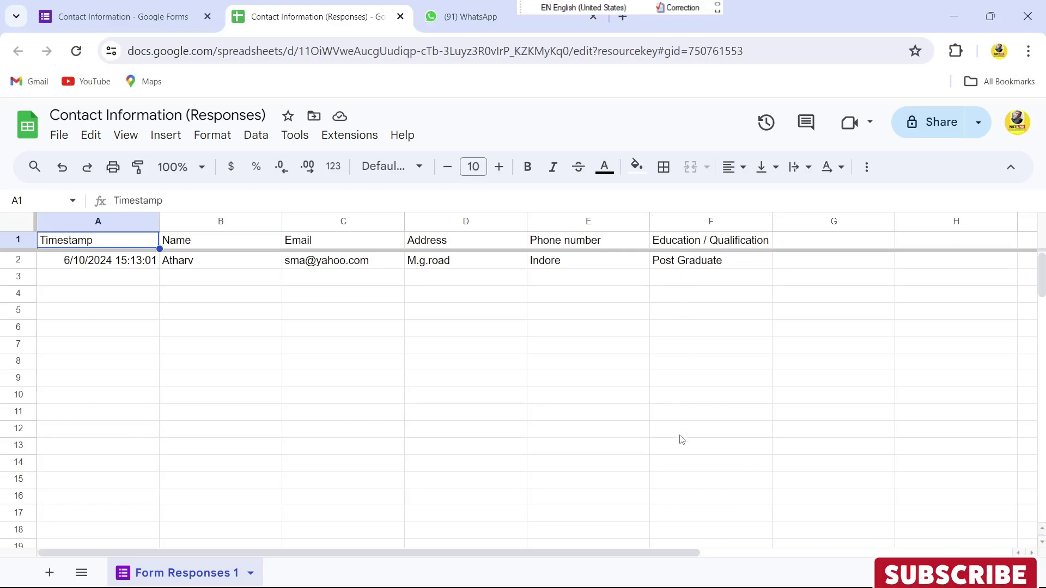
{"action": "left_click", "coordinate": [174, 25]}
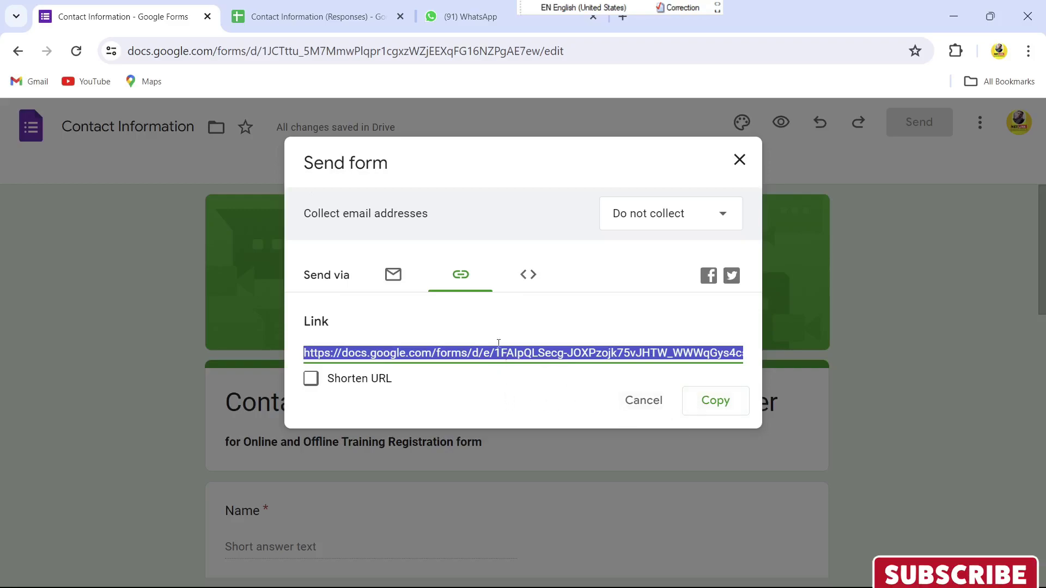
{"action": "left_click", "coordinate": [528, 274]}
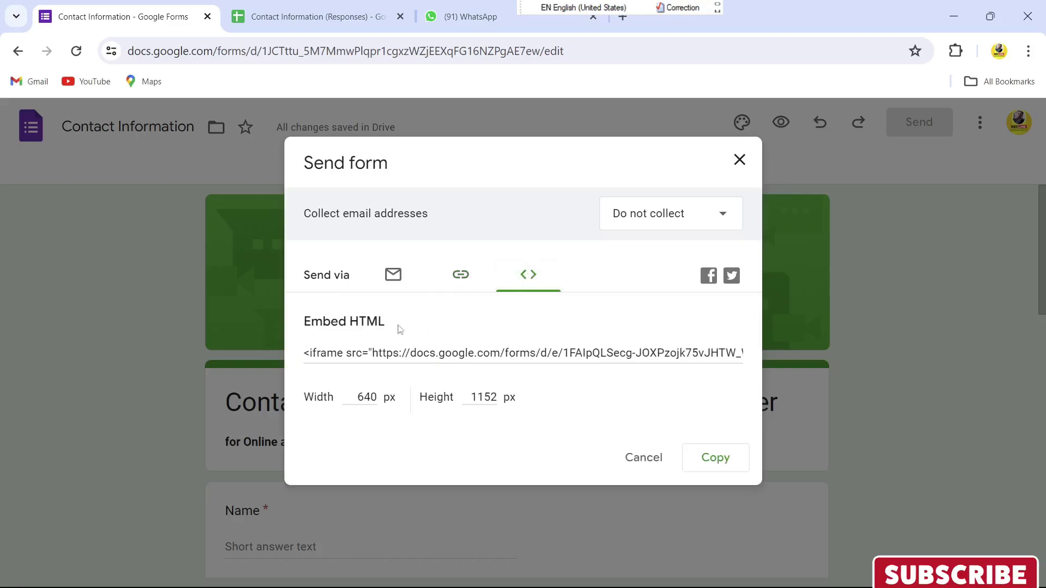